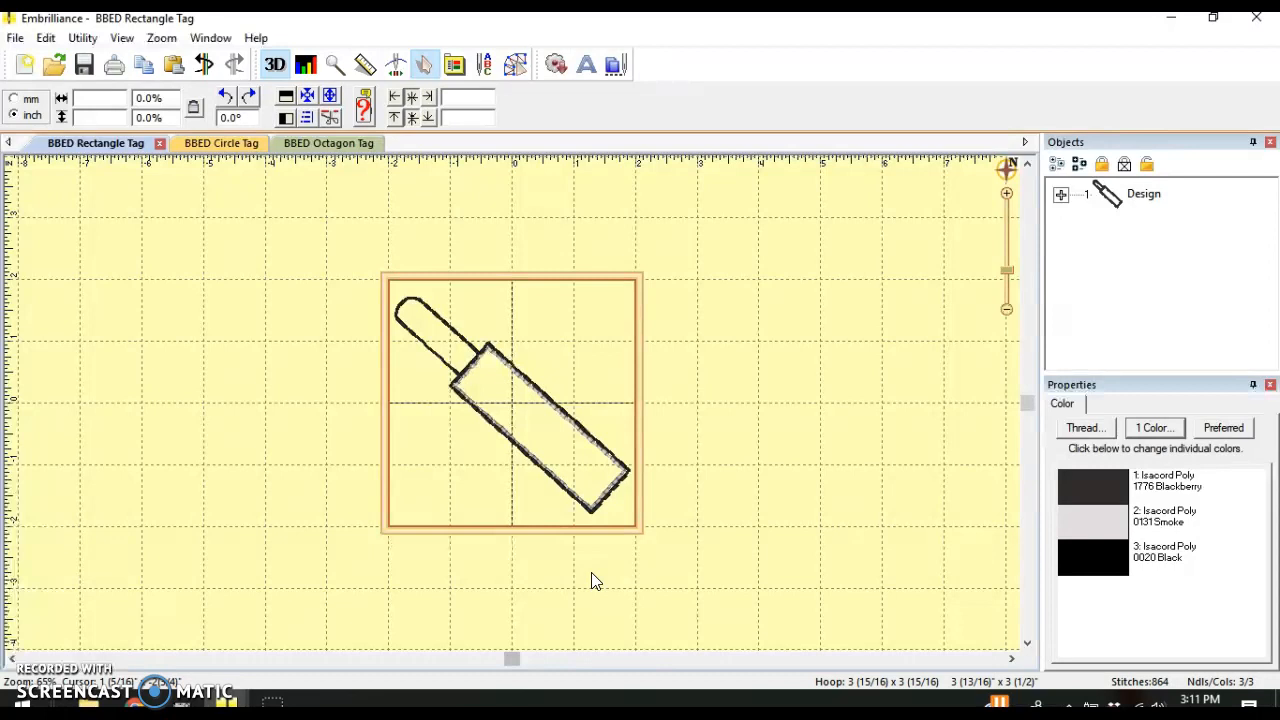
# - Look over the BBED Circle Tag and BBED Octagon Tag designs, and return to a close view of the BBED Rectangle Tag
pyautogui.click(245, 147)
pyautogui.click(340, 145)
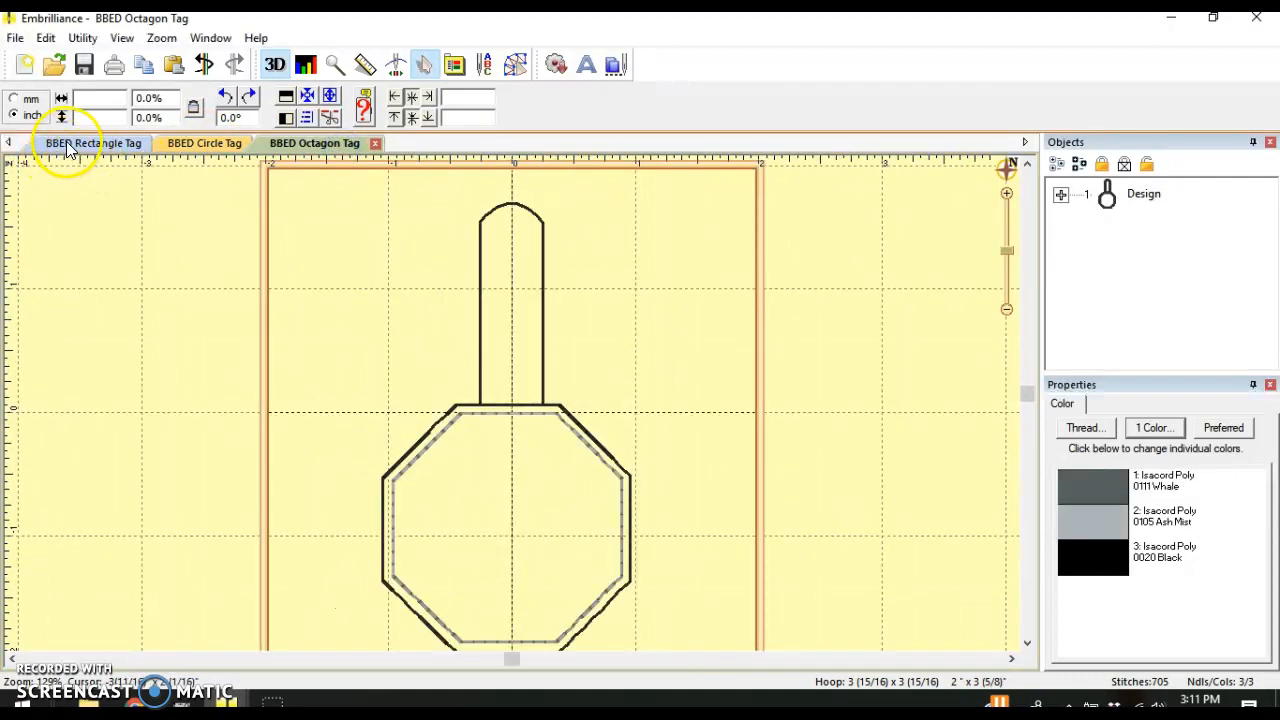
pyautogui.click(122, 148)
pyautogui.click(506, 209)
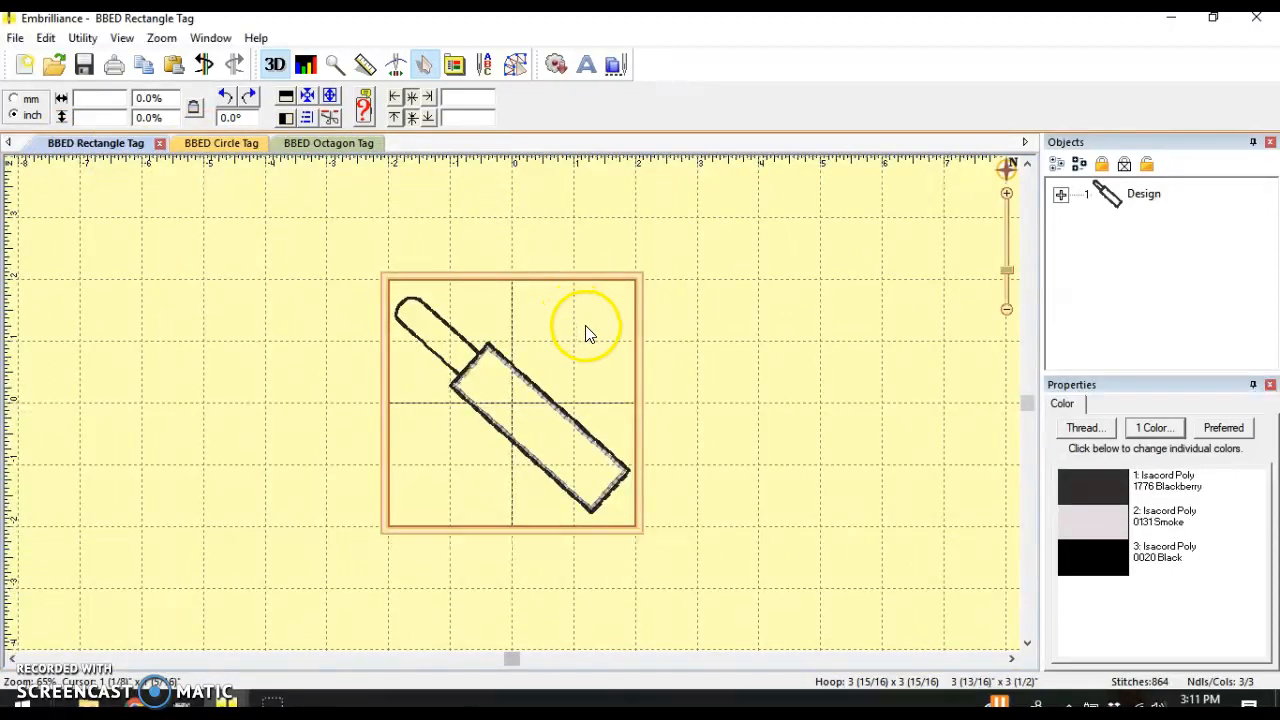
pyautogui.scroll(1, 587, 334)
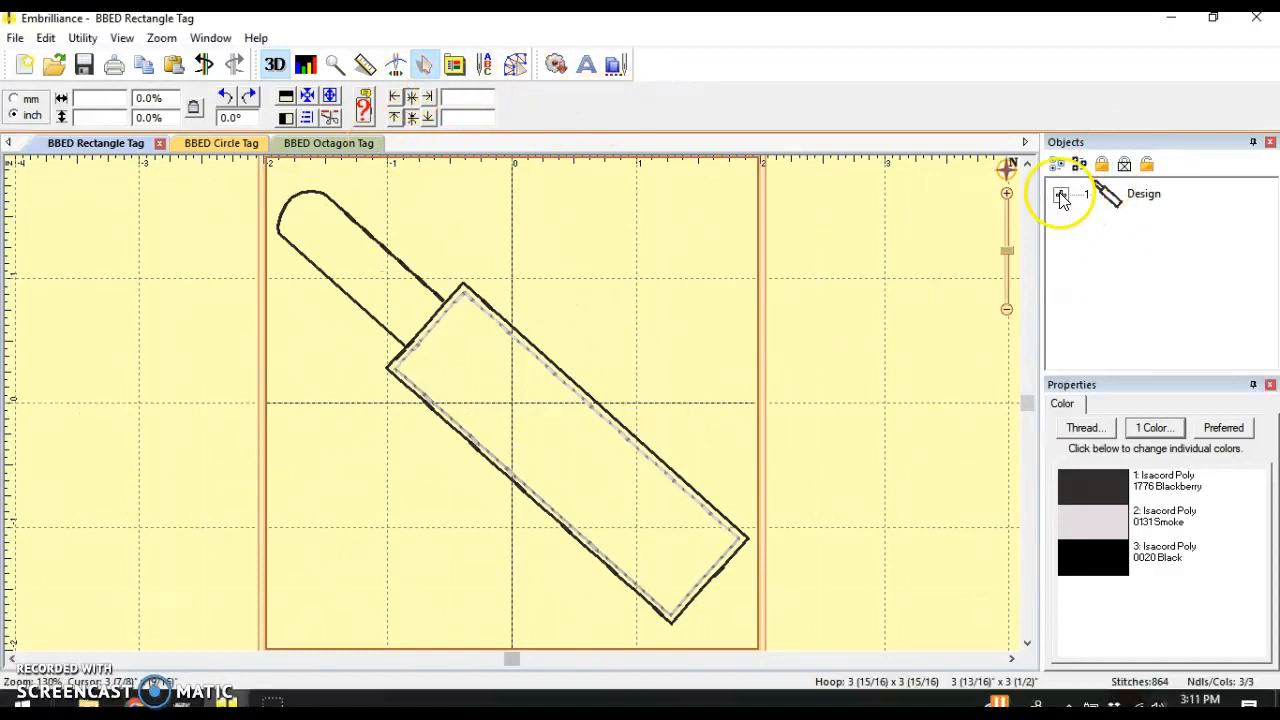
pyautogui.scroll(-1, 895, 277)
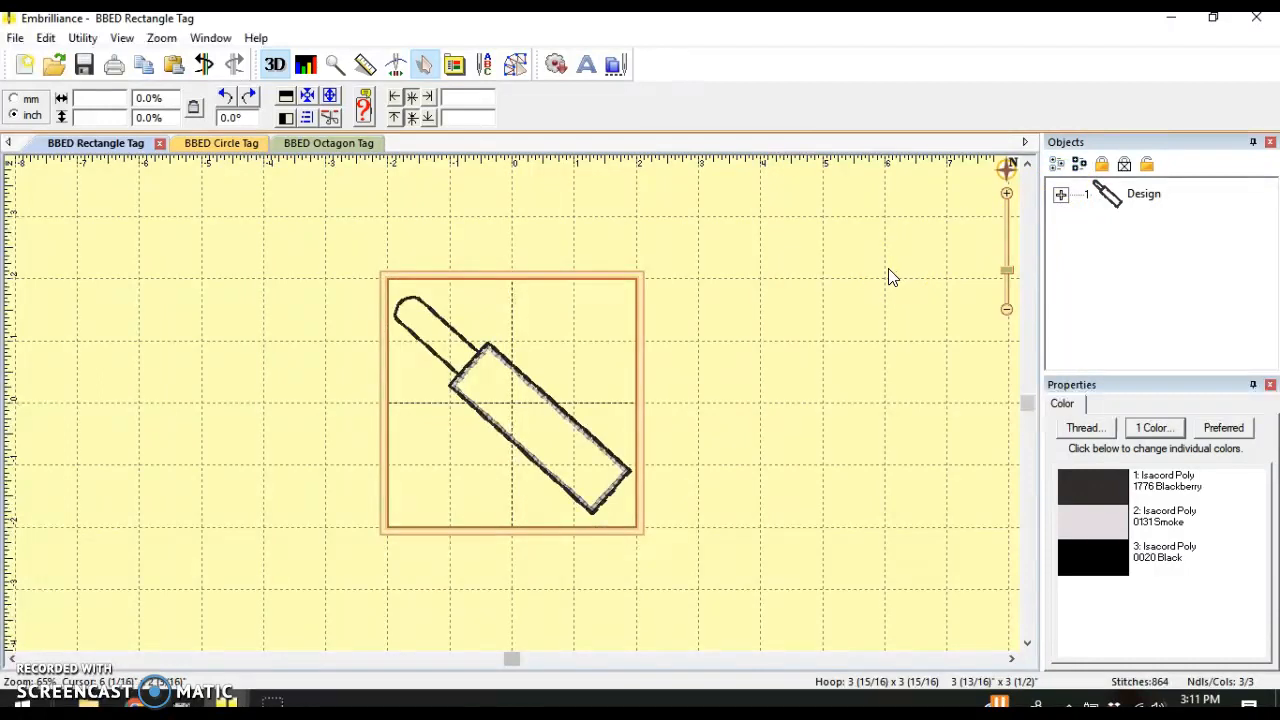
pyautogui.scroll(1, 846, 284)
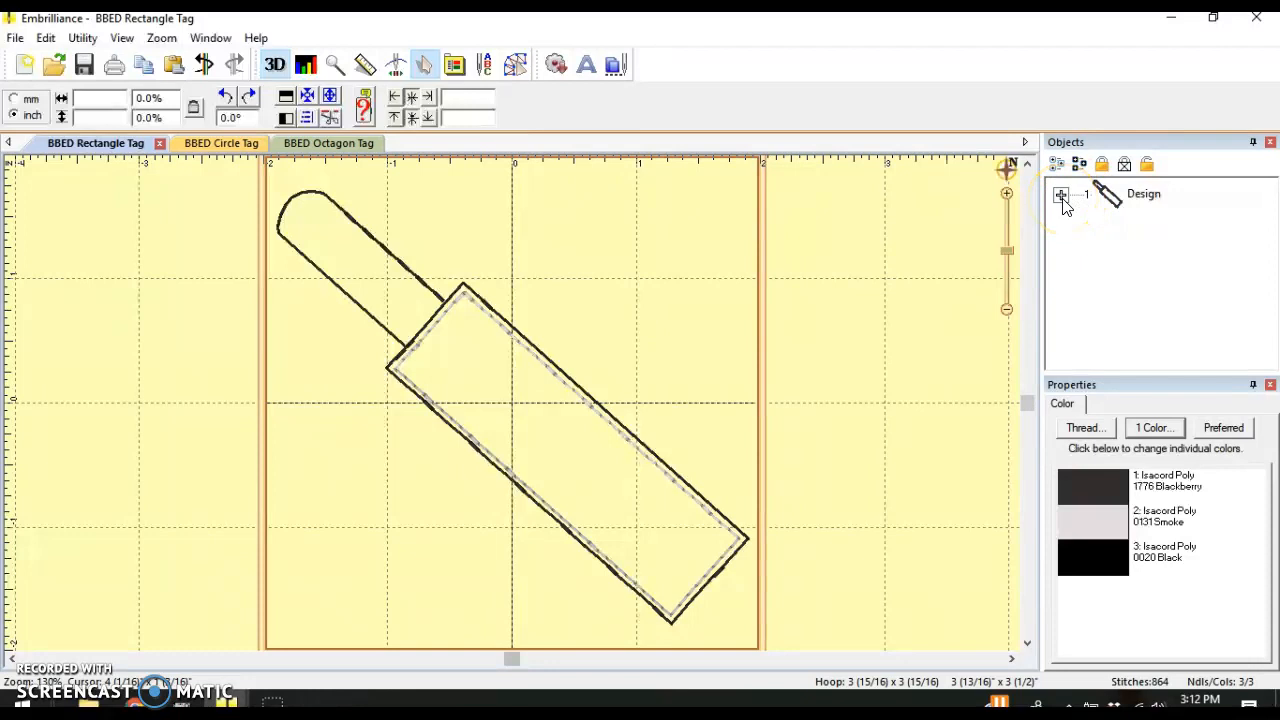
# - Expand the rectangle tag design and inspect its five stitch runs: the first two together, the third alone, and the last two together
pyautogui.click(1062, 196)
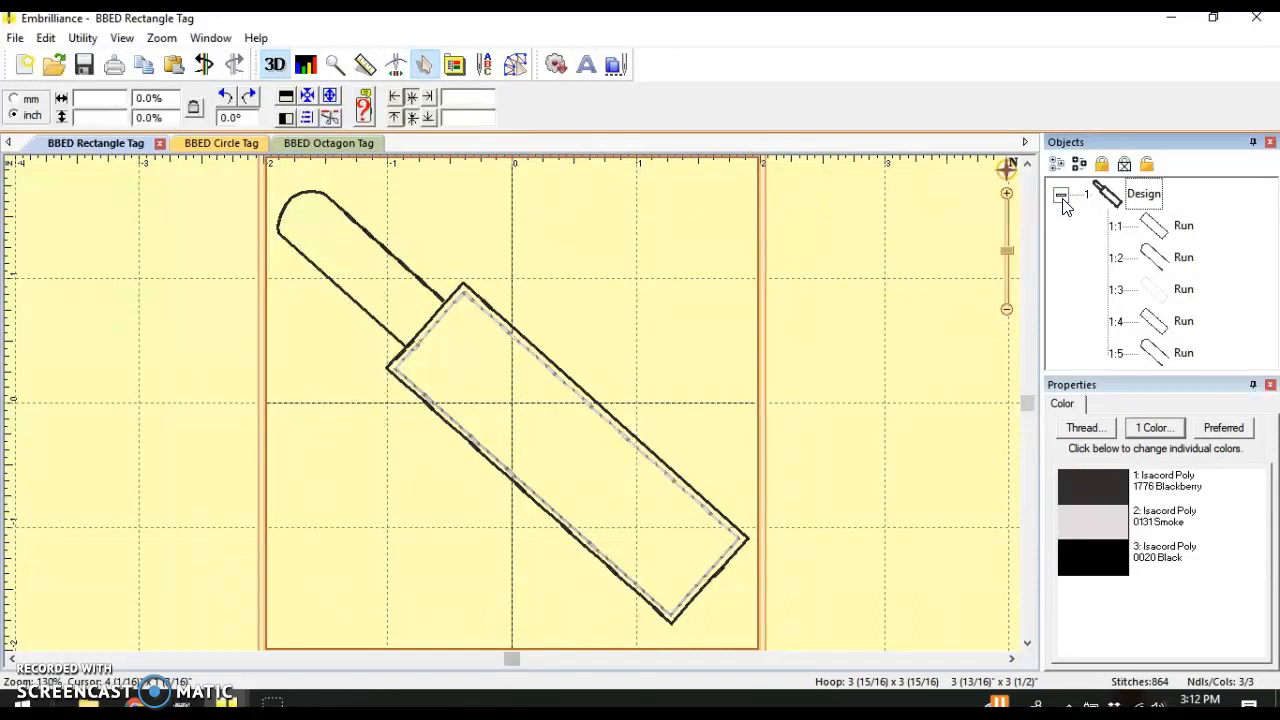
pyautogui.click(1183, 226)
pyautogui.keyDown('ctrl'); pyautogui.click(1183, 257); pyautogui.keyUp('ctrl')
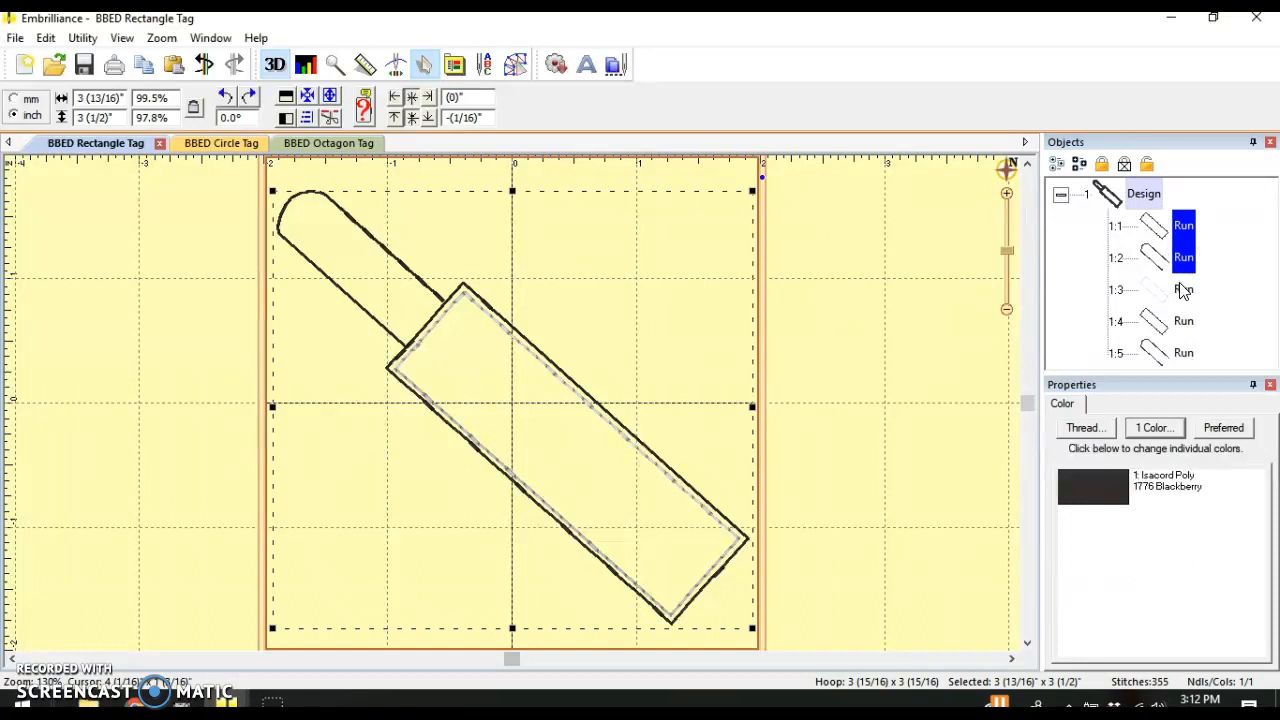
pyautogui.click(1183, 290)
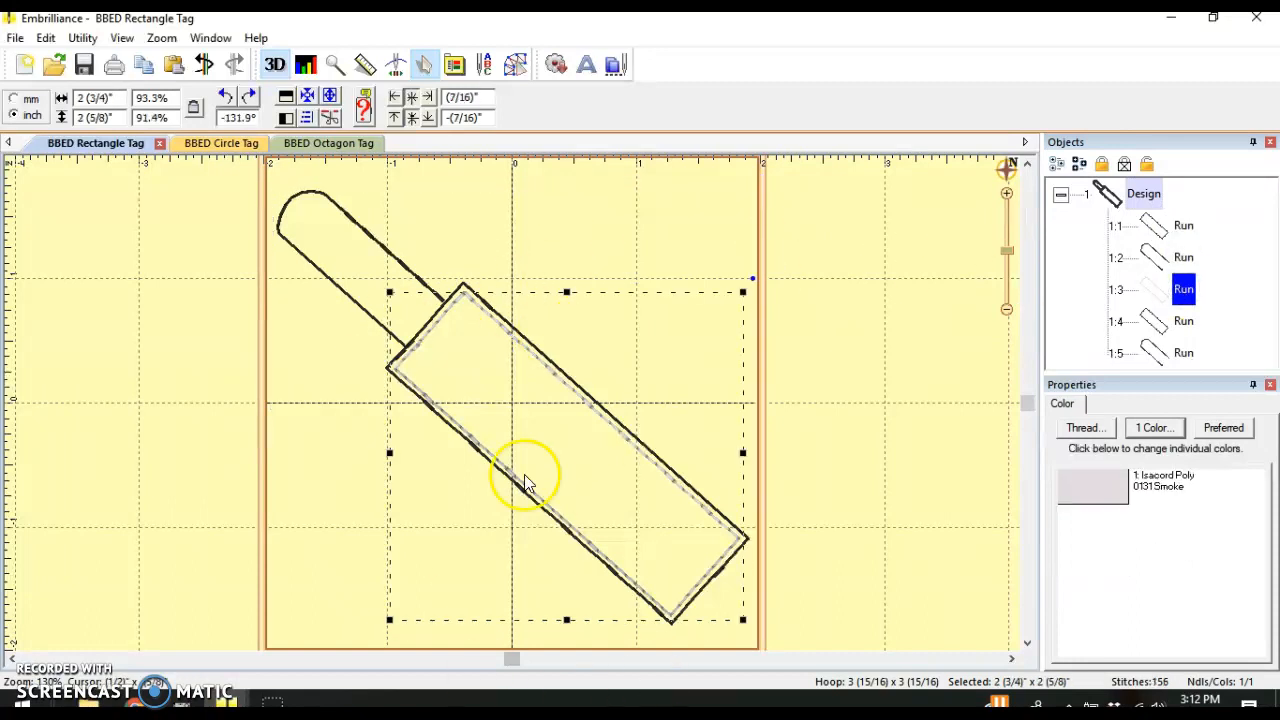
pyautogui.click(1193, 330)
pyautogui.keyDown('ctrl'); pyautogui.click(1186, 356); pyautogui.keyUp('ctrl')
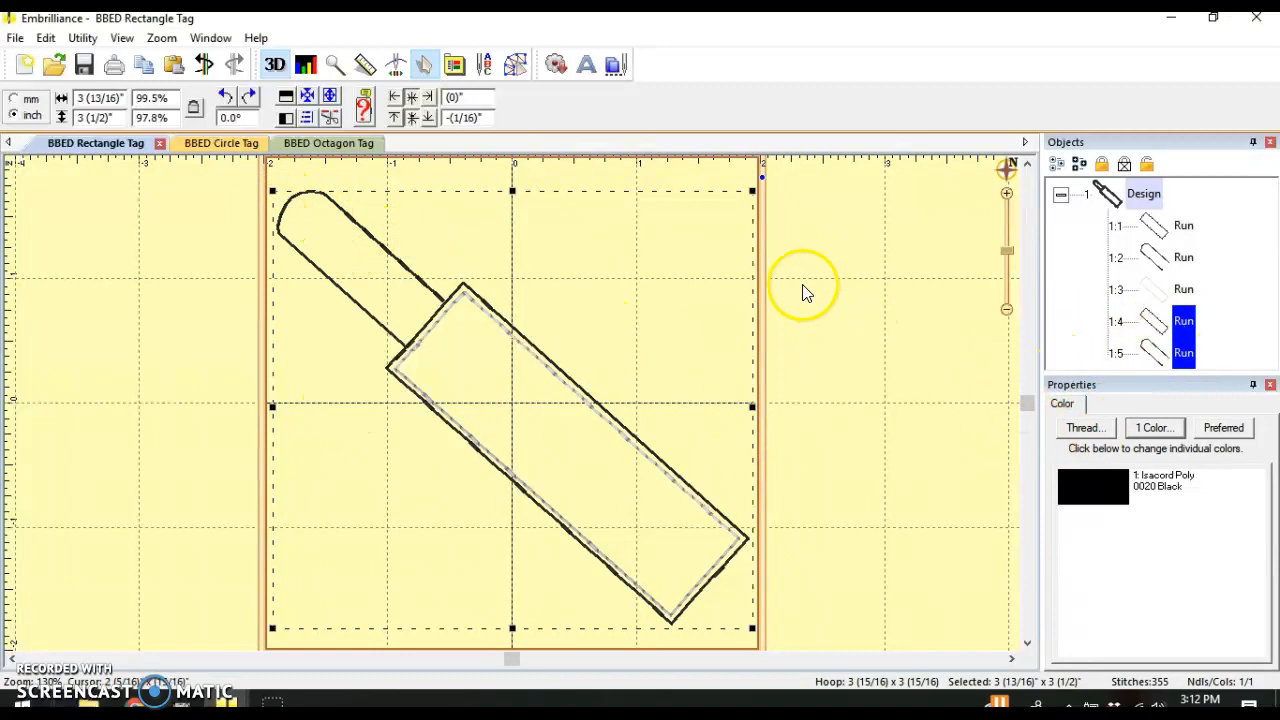
# - Add a lettering object in the Block font to the rectangle tag and set its text to the person's first name
pyautogui.click(589, 64)
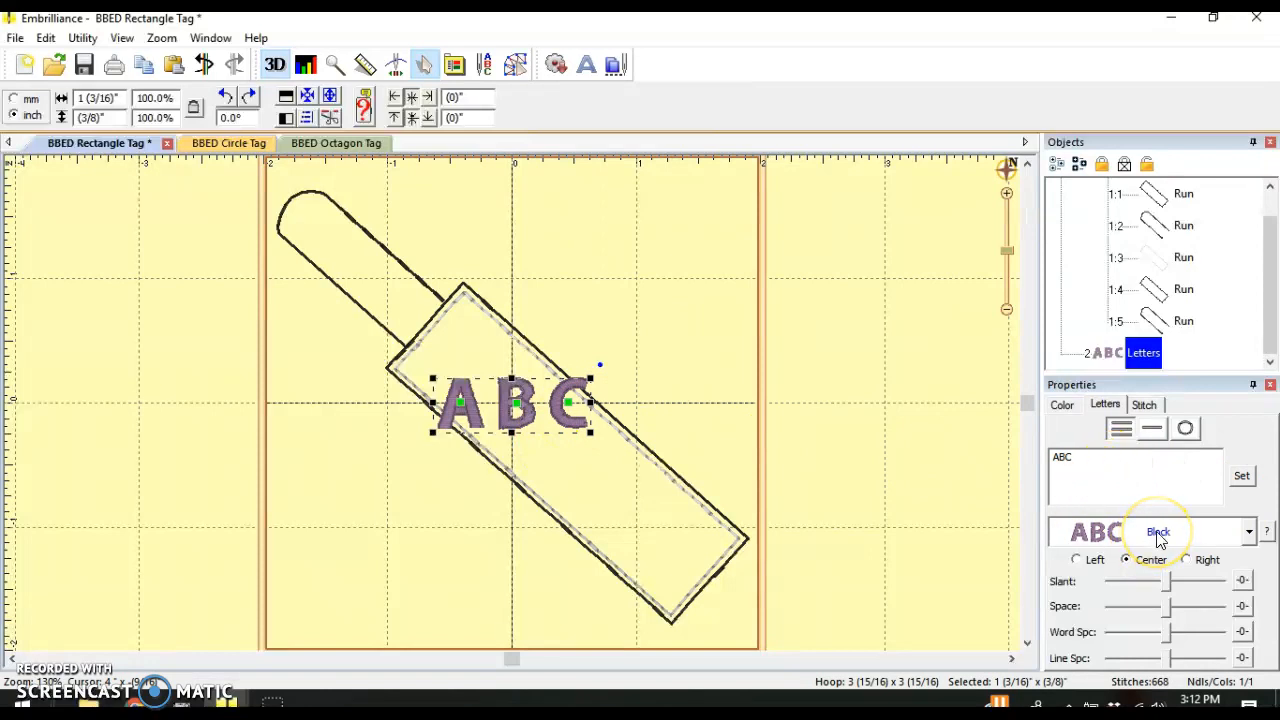
pyautogui.click(1106, 461)
pyautogui.moveTo(1106, 461); pyautogui.dragTo(1037, 458)
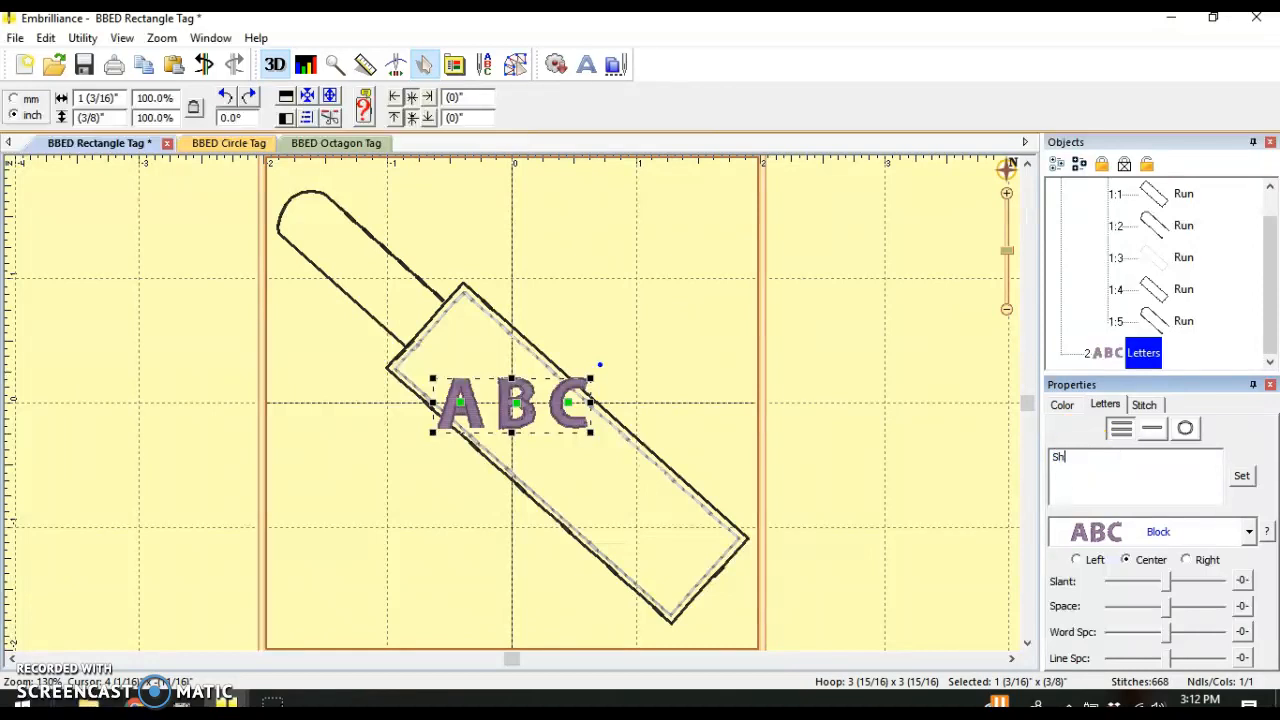
pyautogui.click(1241, 477)
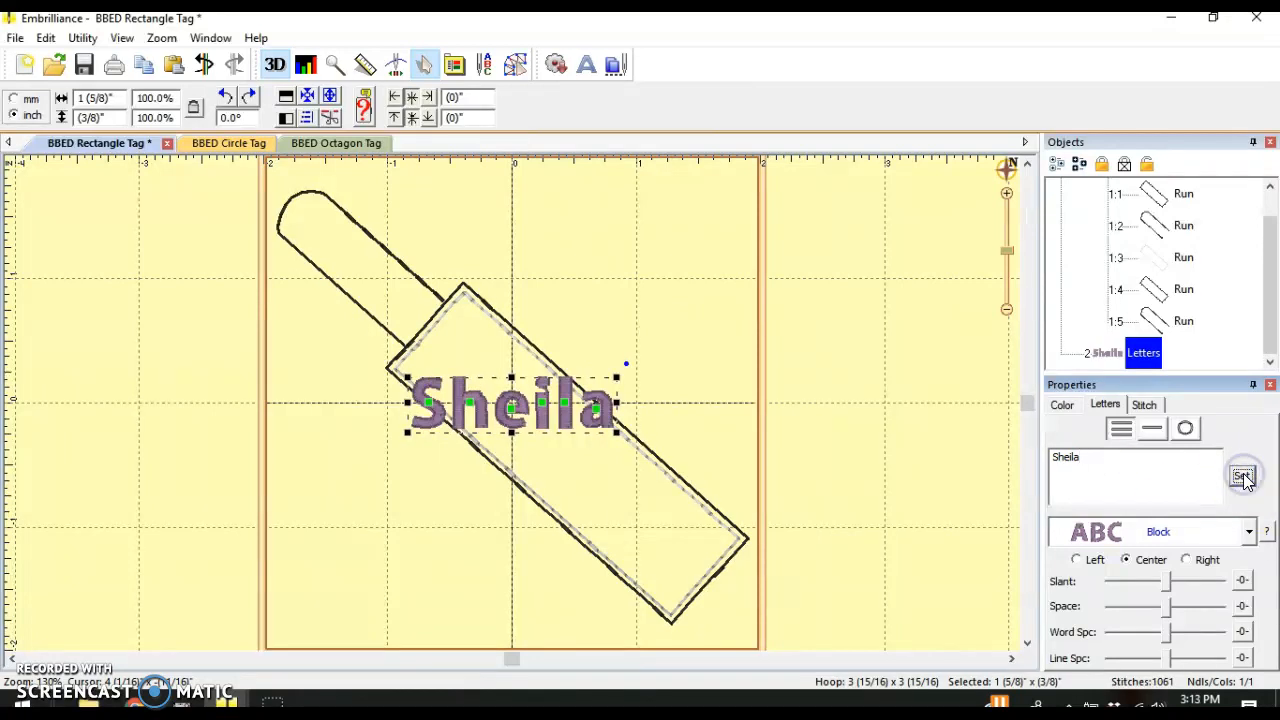
# - Enlarge the name lettering to about 228%, rotate it to about -42° and position it inside the slanted rectangle of the tag
pyautogui.moveTo(617, 437); pyautogui.dragTo(643, 467)
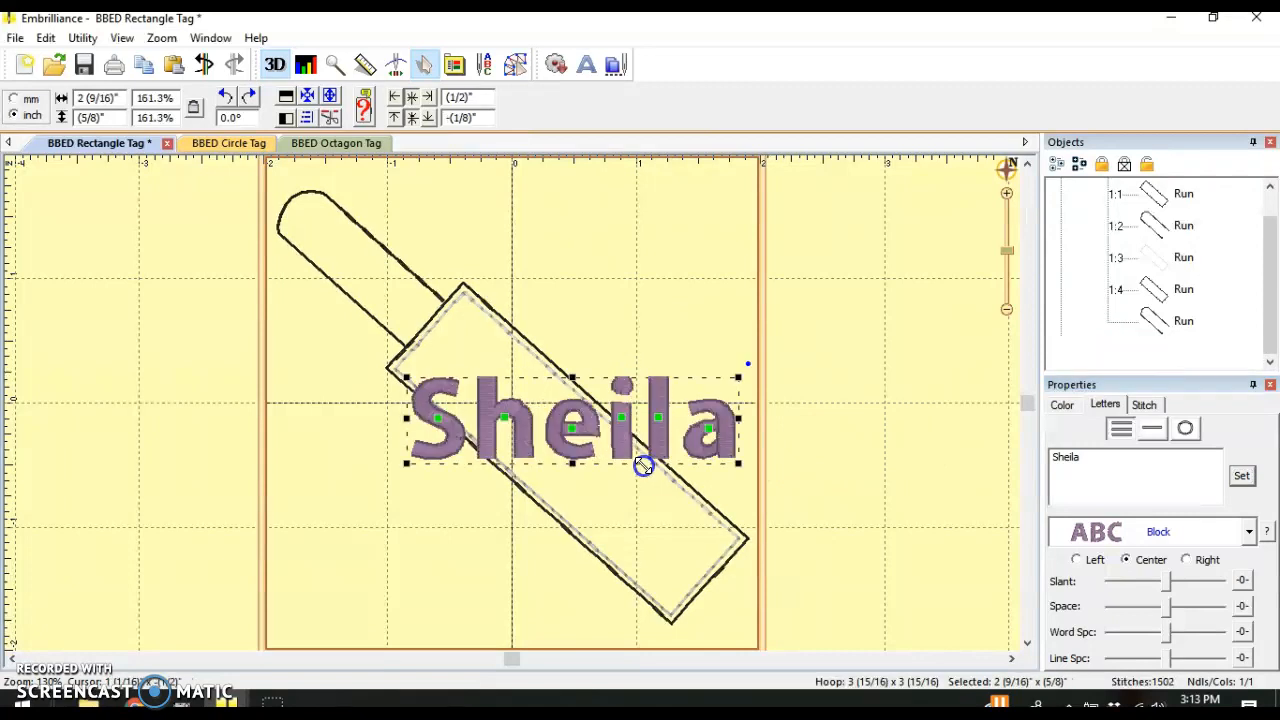
pyautogui.moveTo(747, 362); pyautogui.dragTo(737, 497)
pyautogui.moveTo(588, 480); pyautogui.dragTo(590, 510)
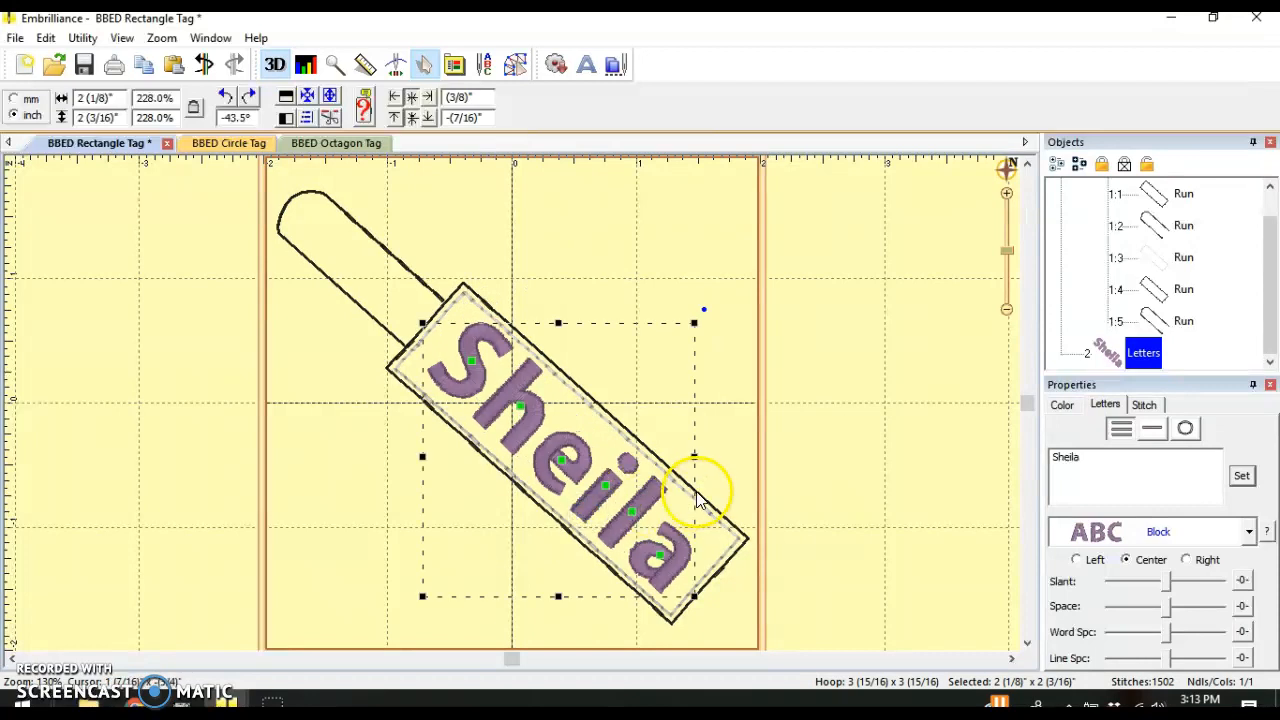
pyautogui.moveTo(700, 305); pyautogui.dragTo(698, 303)
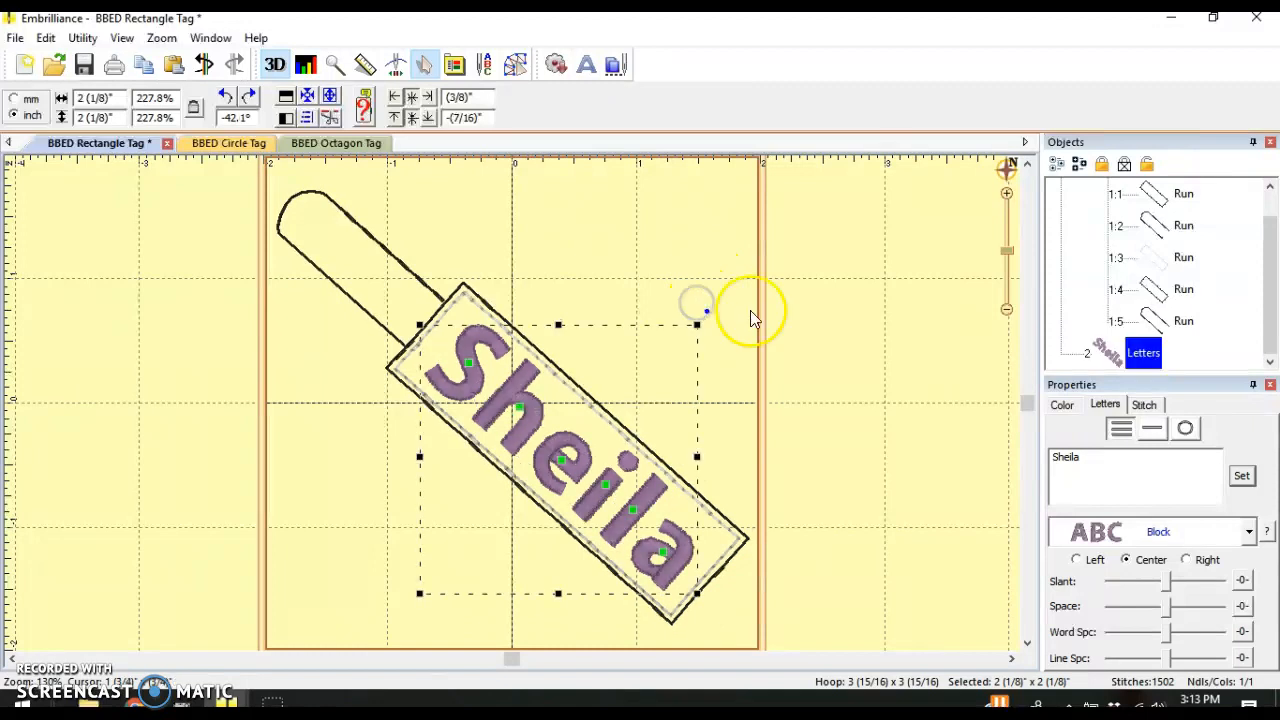
# - Switch the lettering's thread list to Isacord Poly and try 2550 Soft Pink on the name
pyautogui.click(1060, 405)
pyautogui.click(1079, 489)
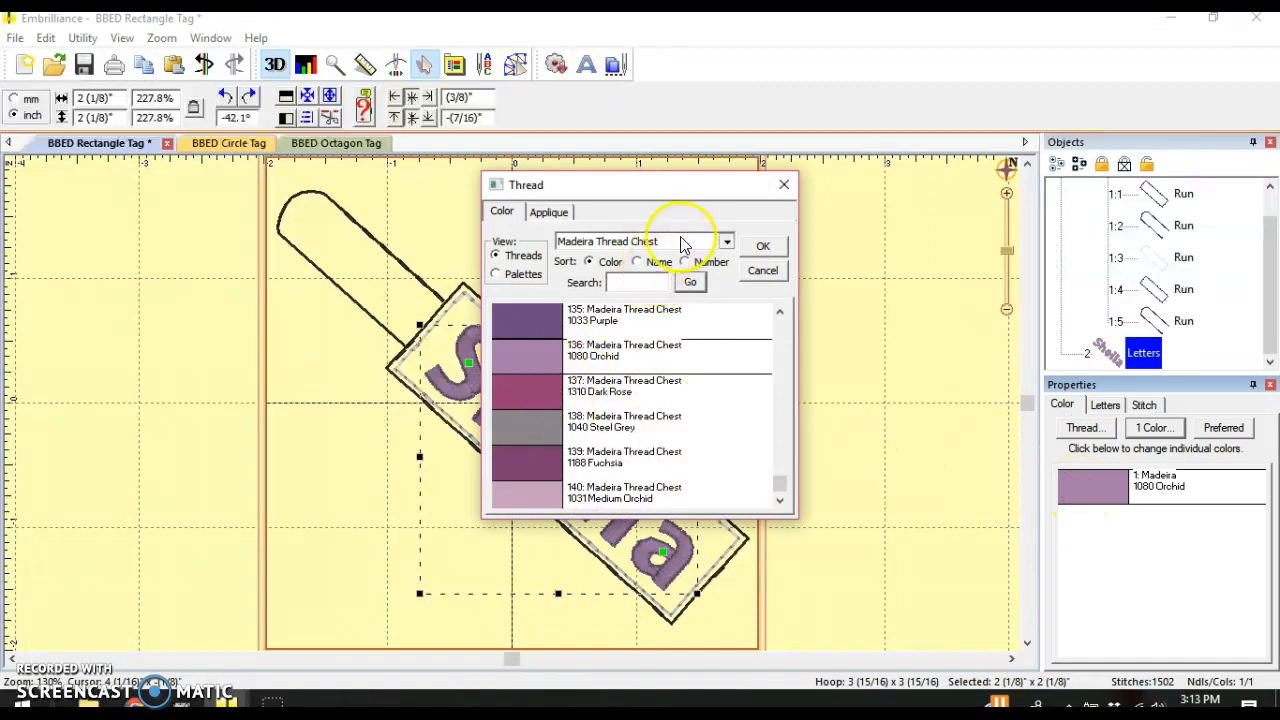
pyautogui.click(683, 241)
pyautogui.scroll(2, 634, 414)
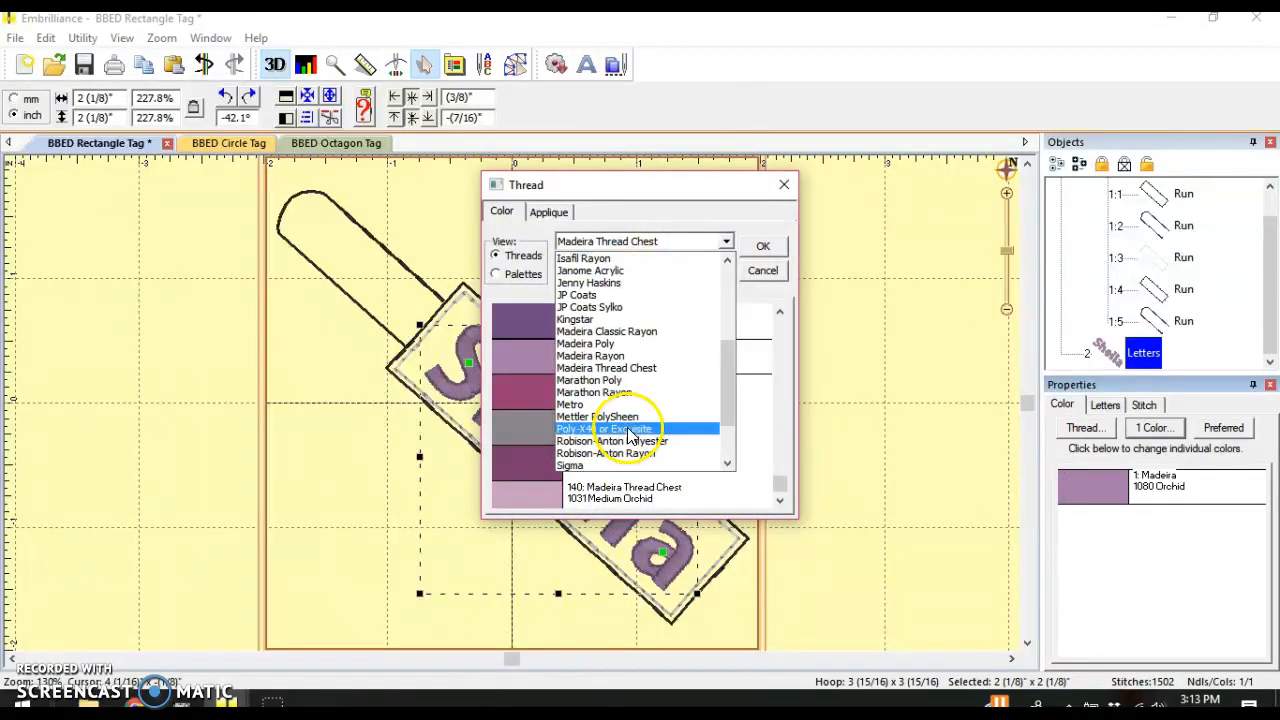
pyautogui.scroll(1, 610, 310)
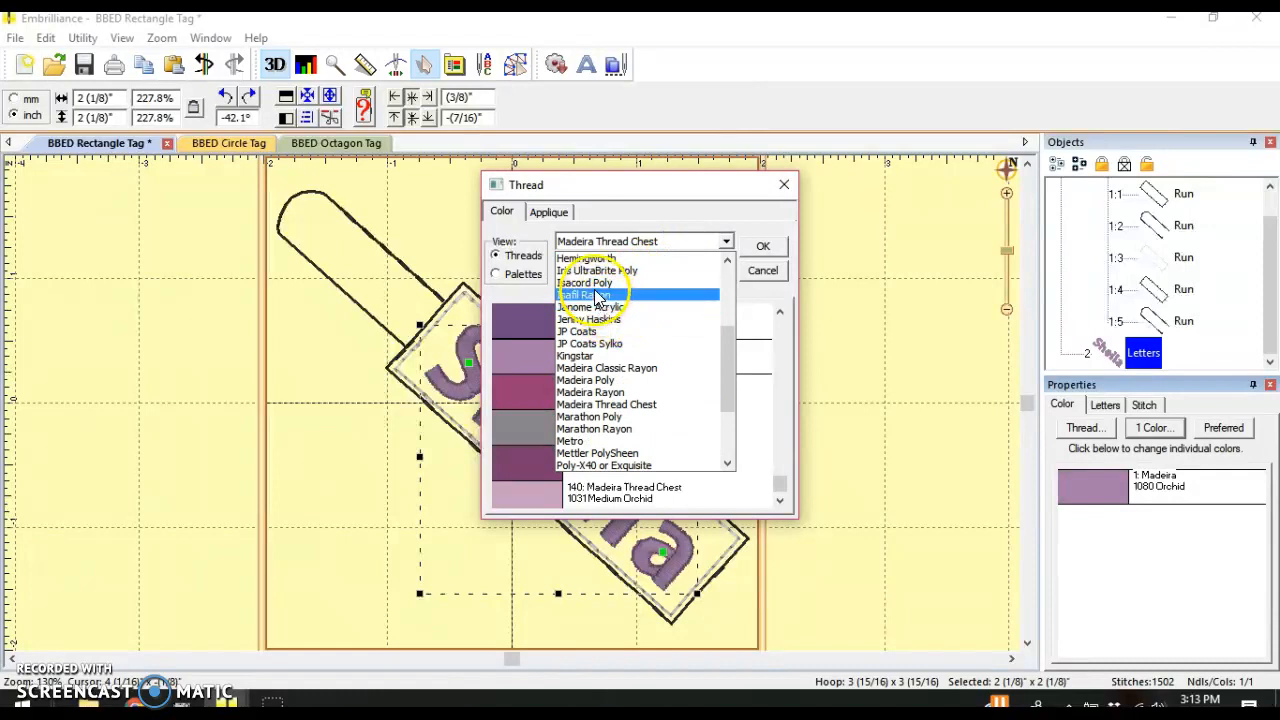
pyautogui.click(596, 286)
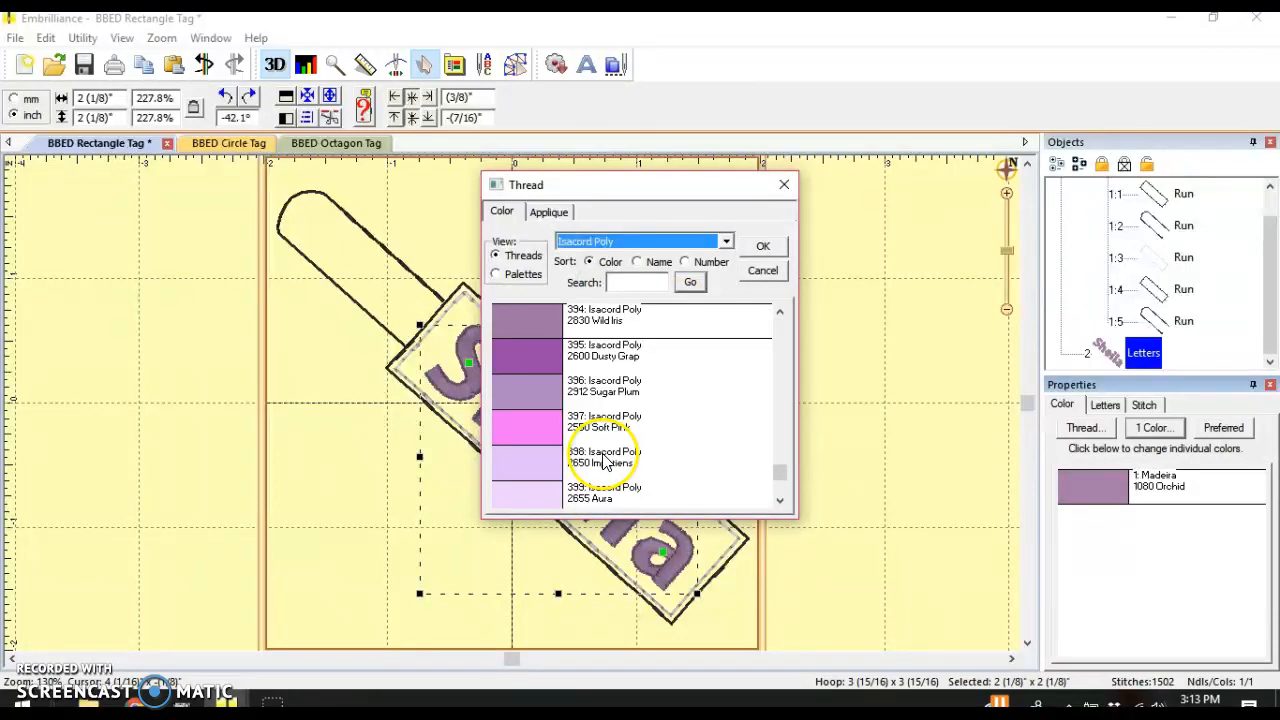
pyautogui.click(534, 424)
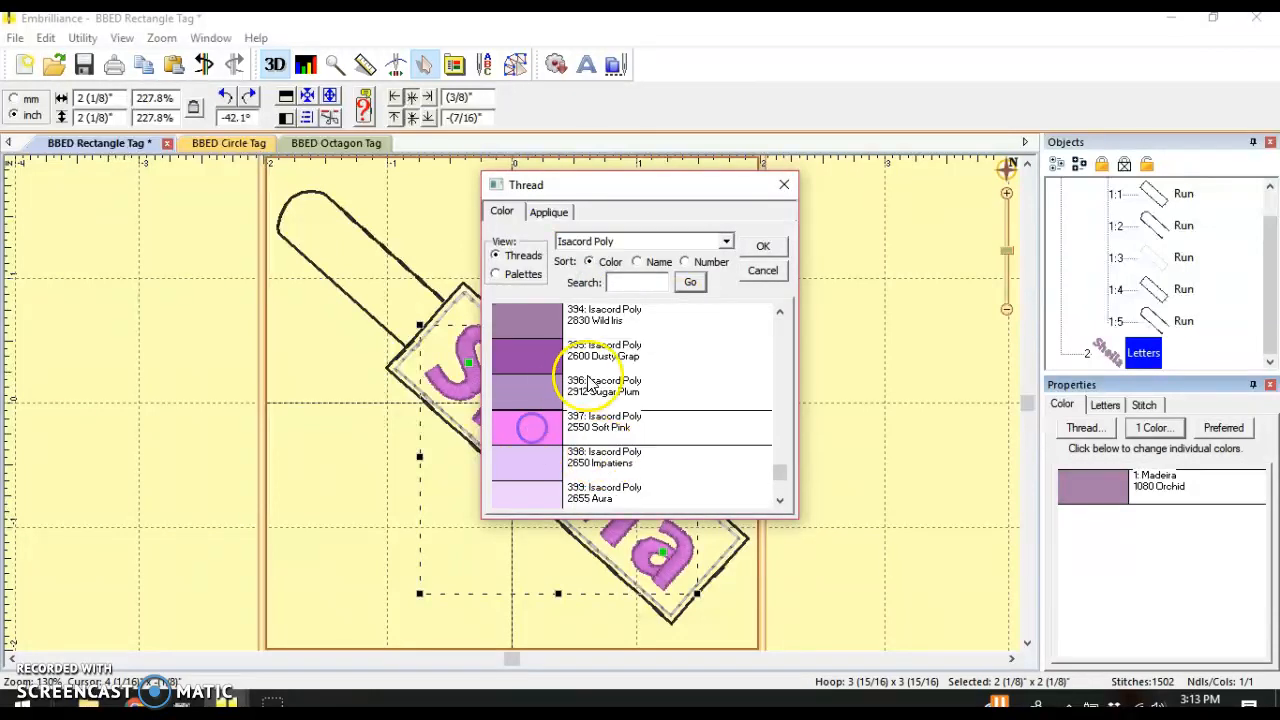
# - Sort the Isacord Poly threads by number, apply 1900 Geranium to the name lettering, and deselect it
pyautogui.scroll(7, 551, 447)
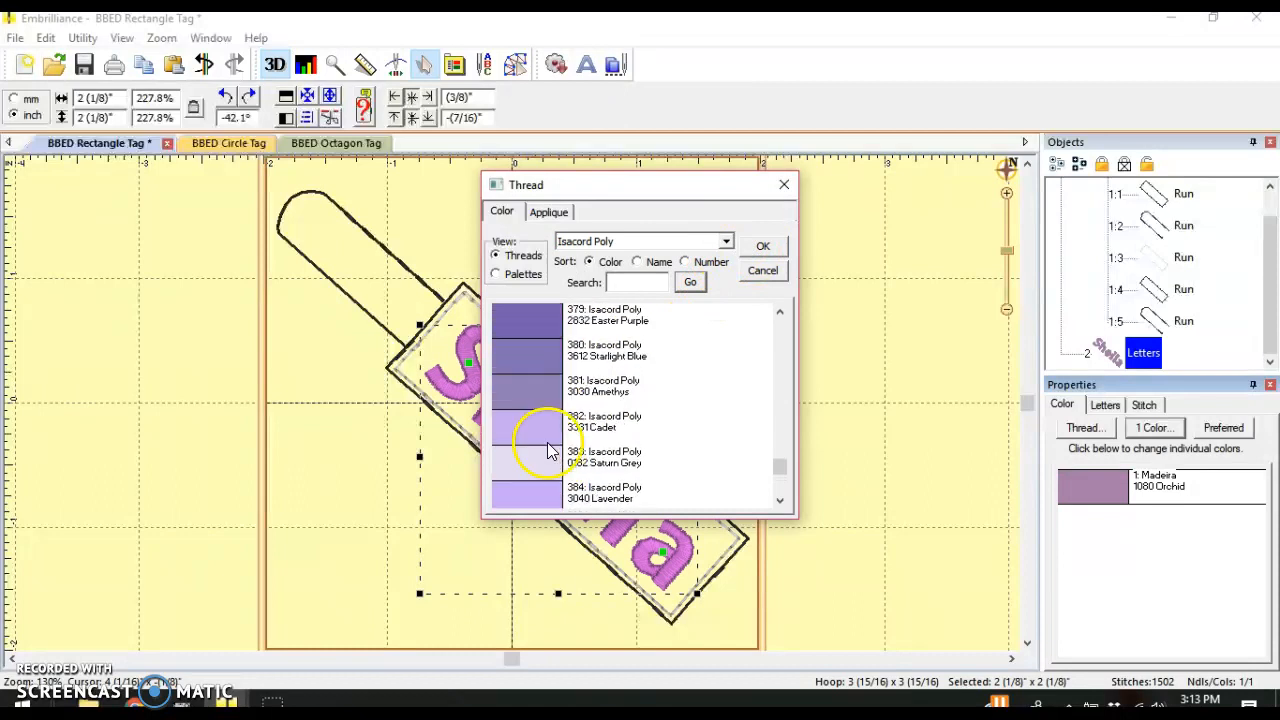
pyautogui.scroll(12, 547, 441)
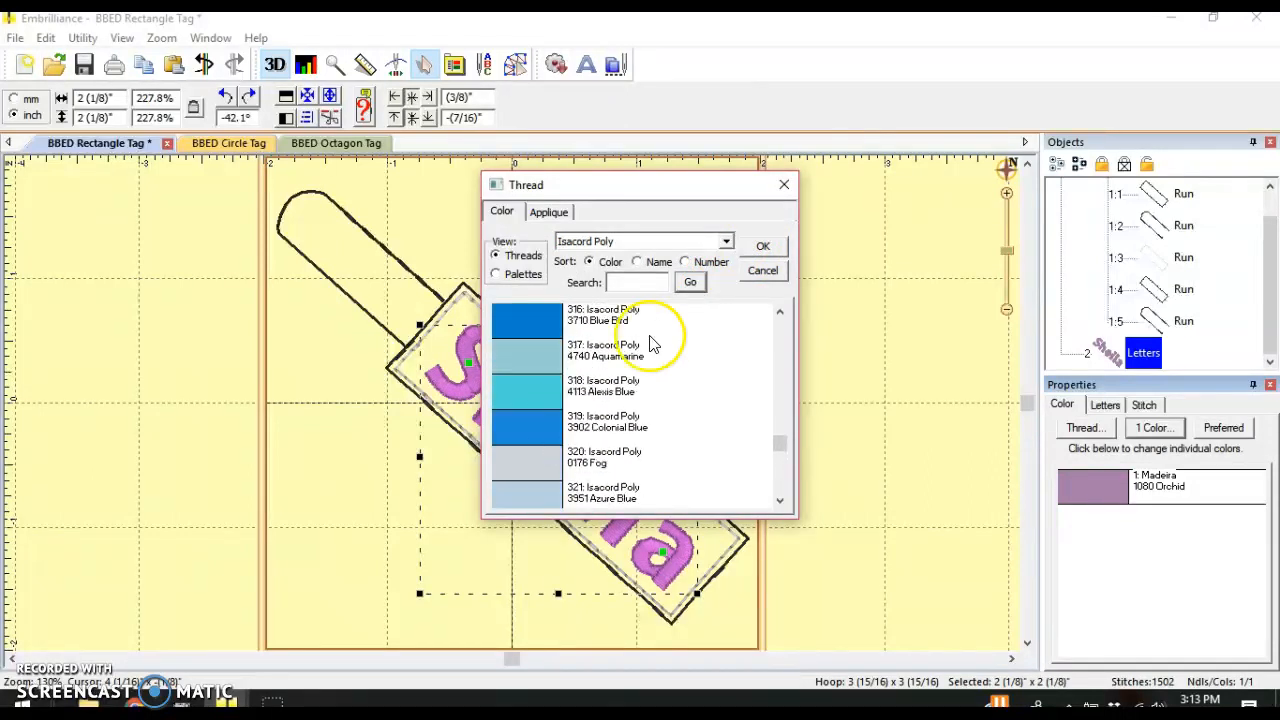
pyautogui.click(686, 264)
pyautogui.click(778, 336)
pyautogui.moveTo(778, 336); pyautogui.dragTo(785, 394)
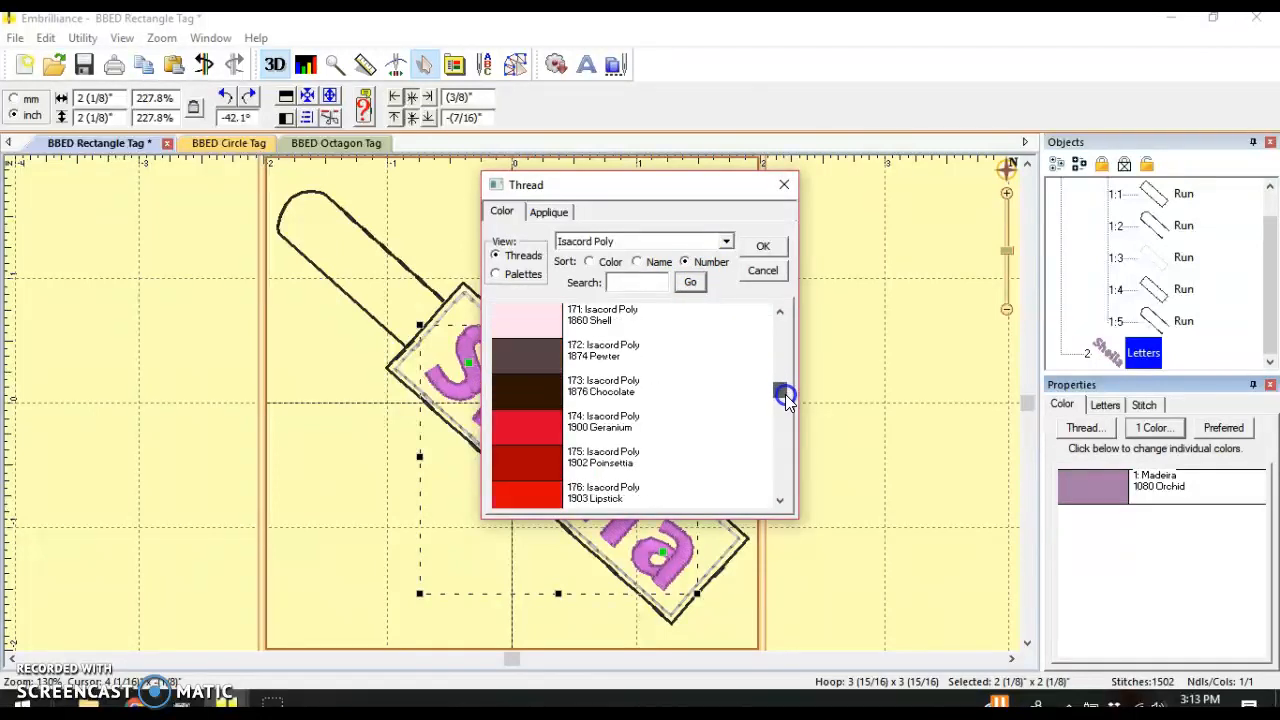
pyautogui.click(534, 434)
pyautogui.click(760, 247)
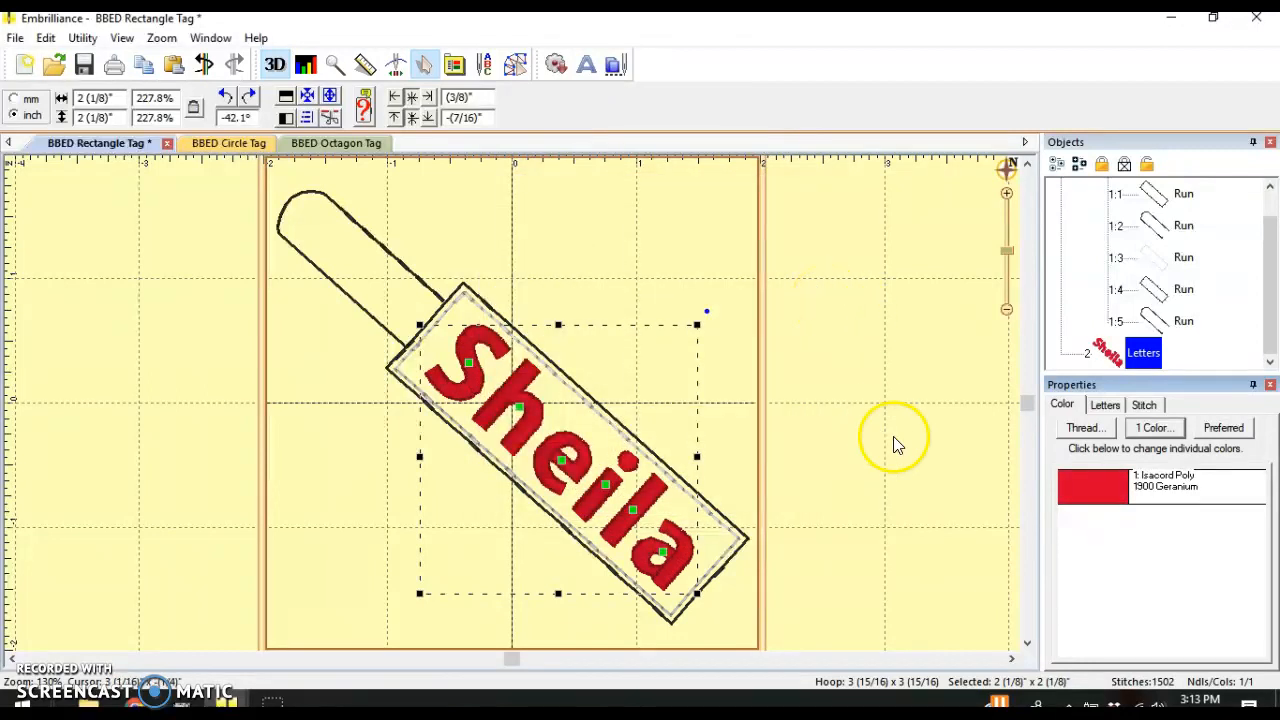
pyautogui.click(1104, 405)
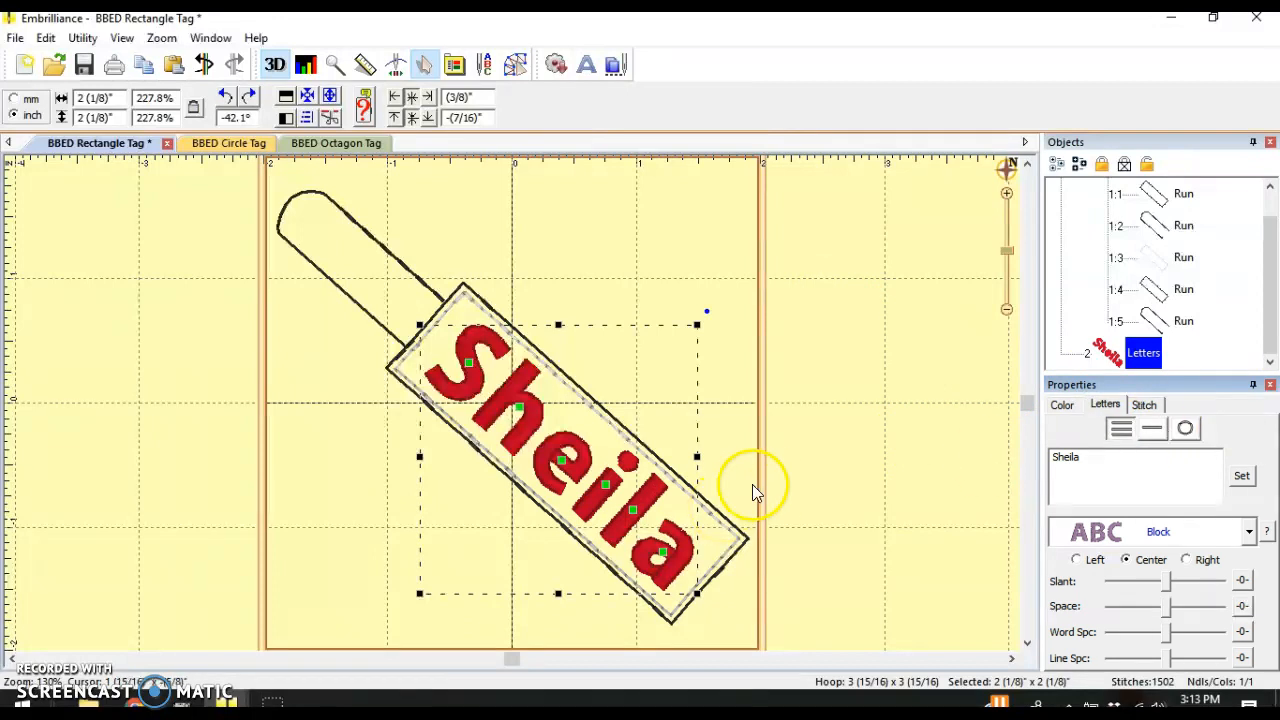
pyautogui.click(882, 402)
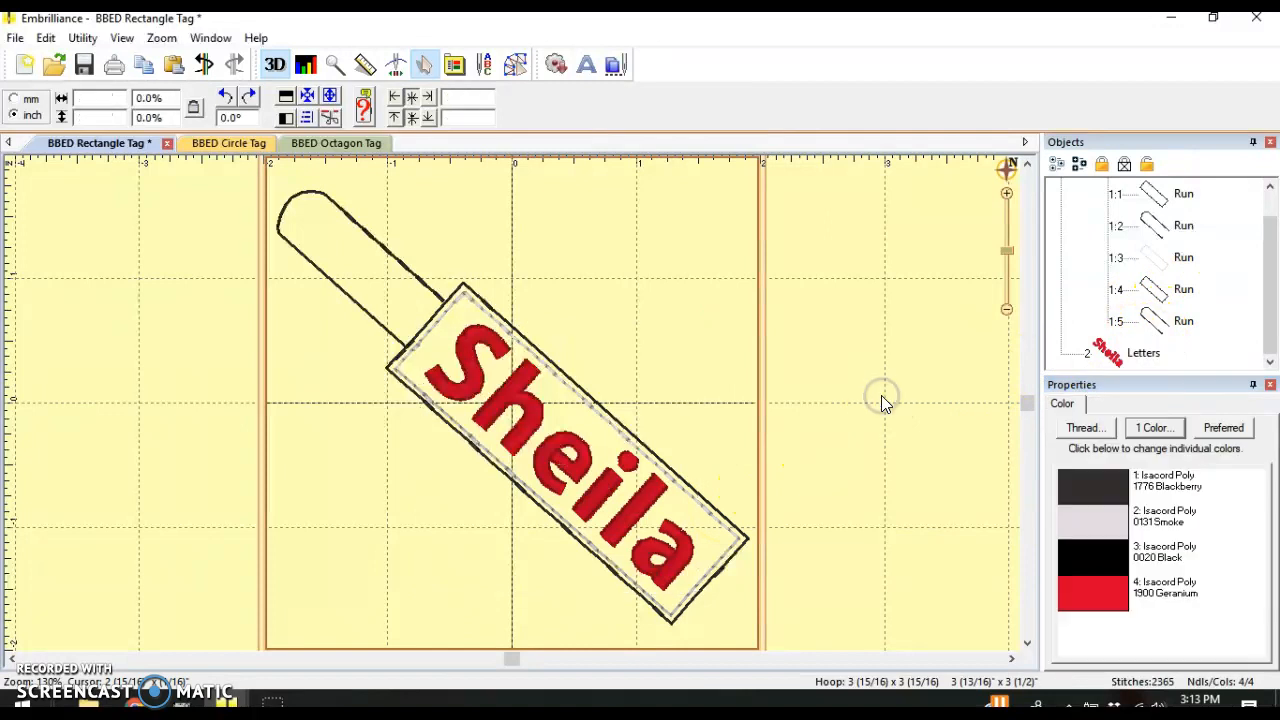
# - Save a PES stitch file in the BBED Rectangle Tag folder, named BBED Rectangle Tag followed by the person's first name
pyautogui.click(15, 38)
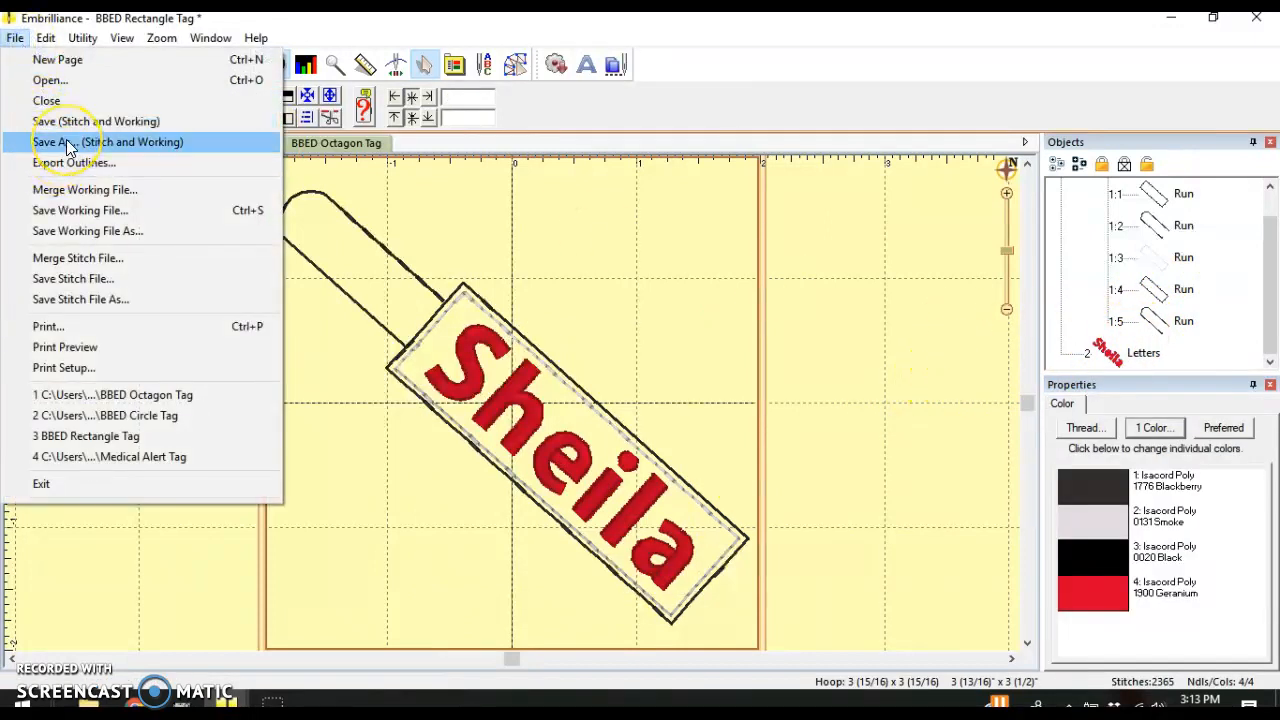
pyautogui.click(73, 300)
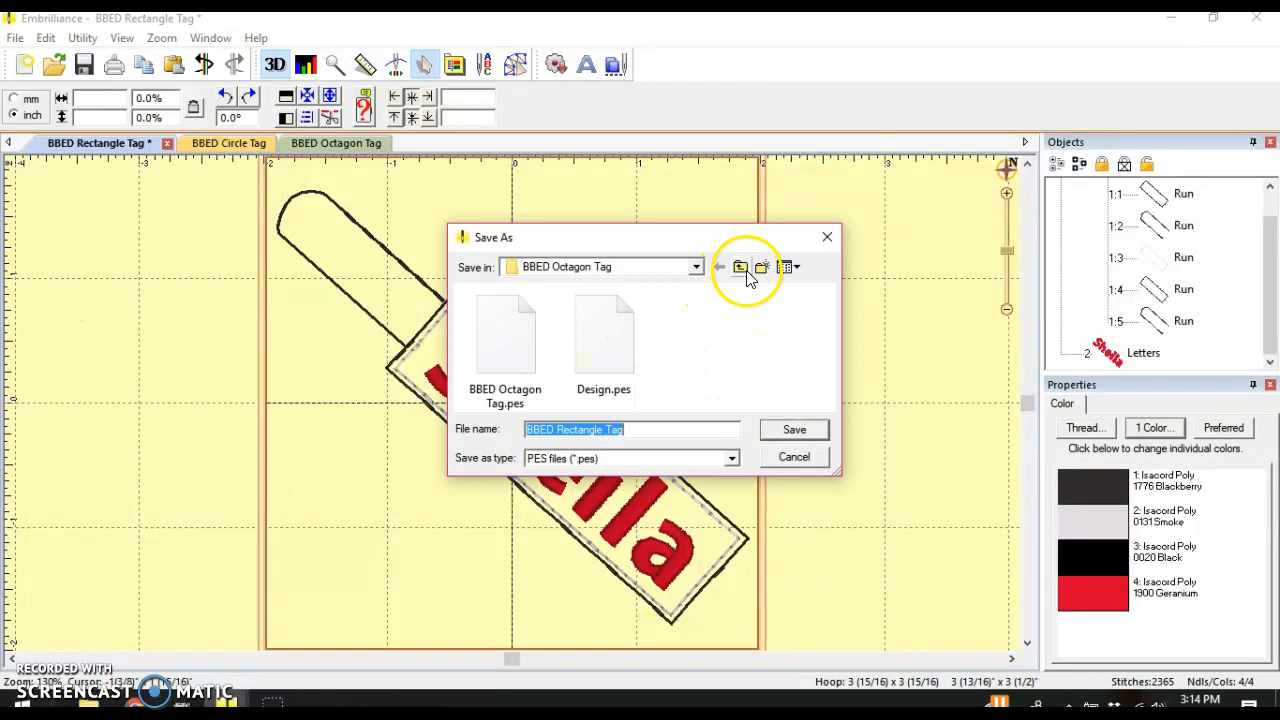
pyautogui.click(740, 267)
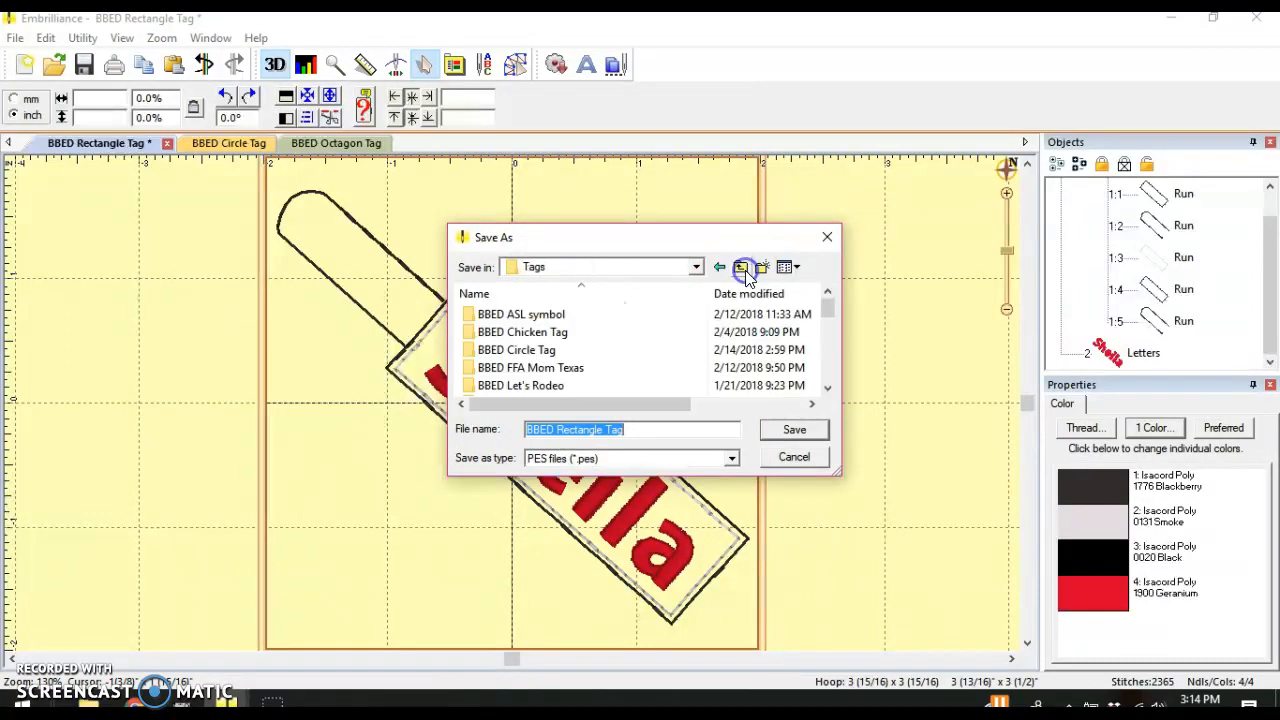
pyautogui.scroll(-3, 665, 355)
pyautogui.scroll(3, 663, 354)
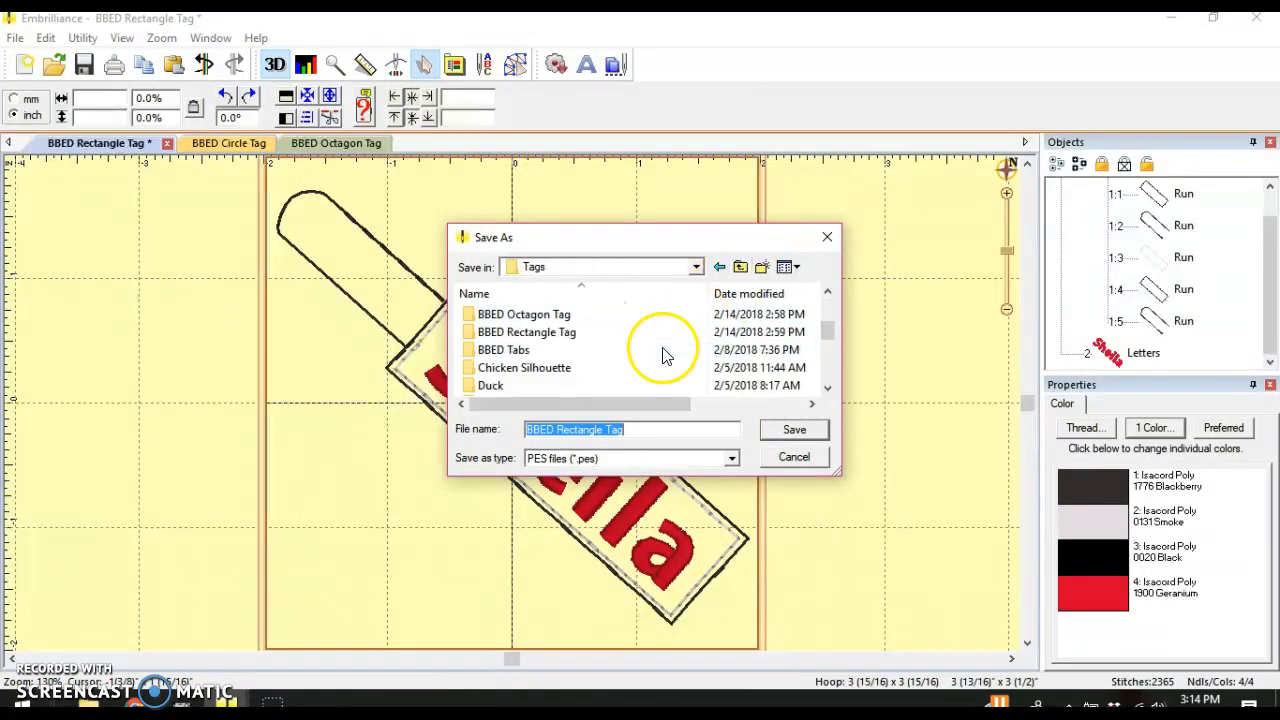
pyautogui.doubleClick(530, 332)
pyautogui.click(682, 431)
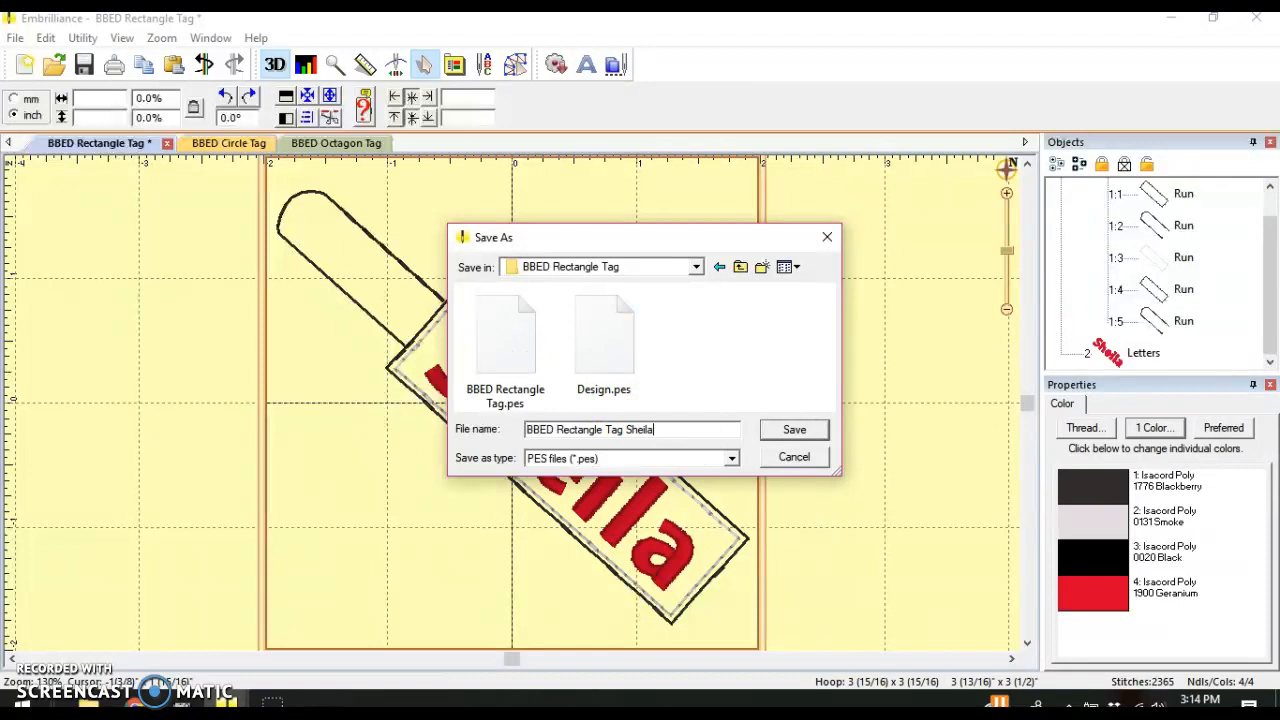
pyautogui.click(704, 430)
pyautogui.click(804, 432)
pyautogui.click(805, 430)
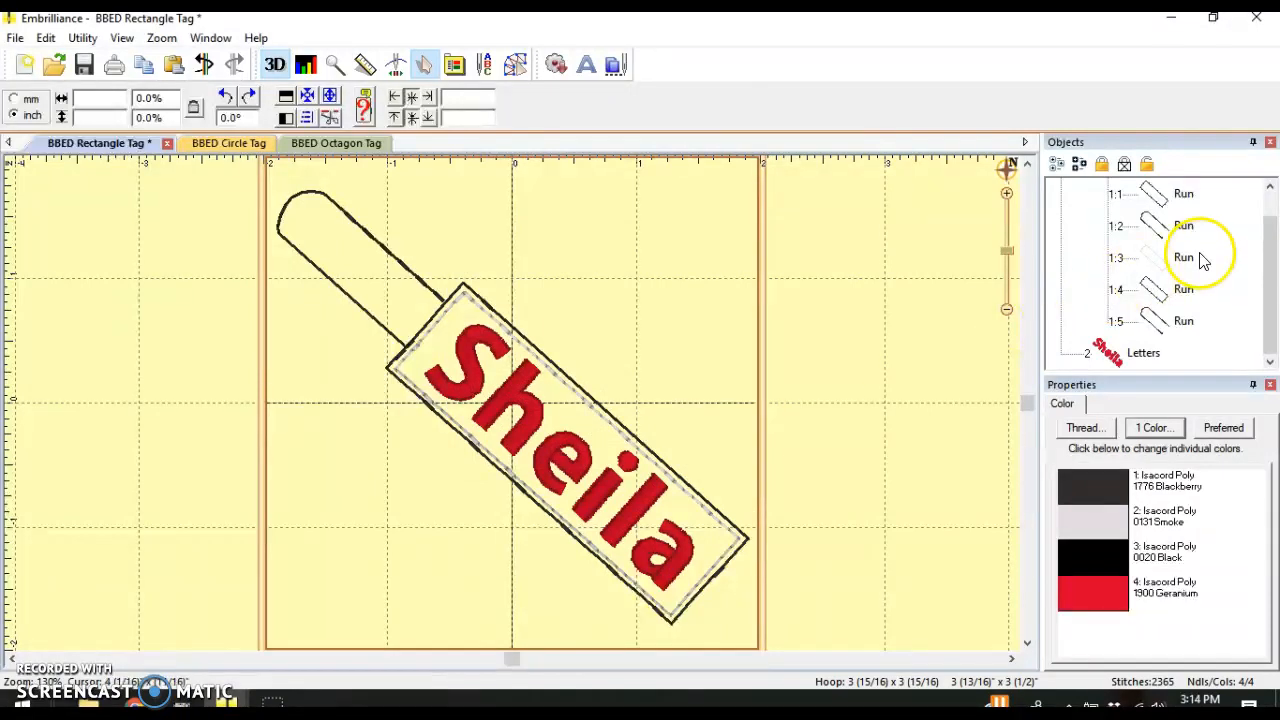
# - Collapse the design's list of stitch runs and select the name lettering object
pyautogui.scroll(1, 1180, 225)
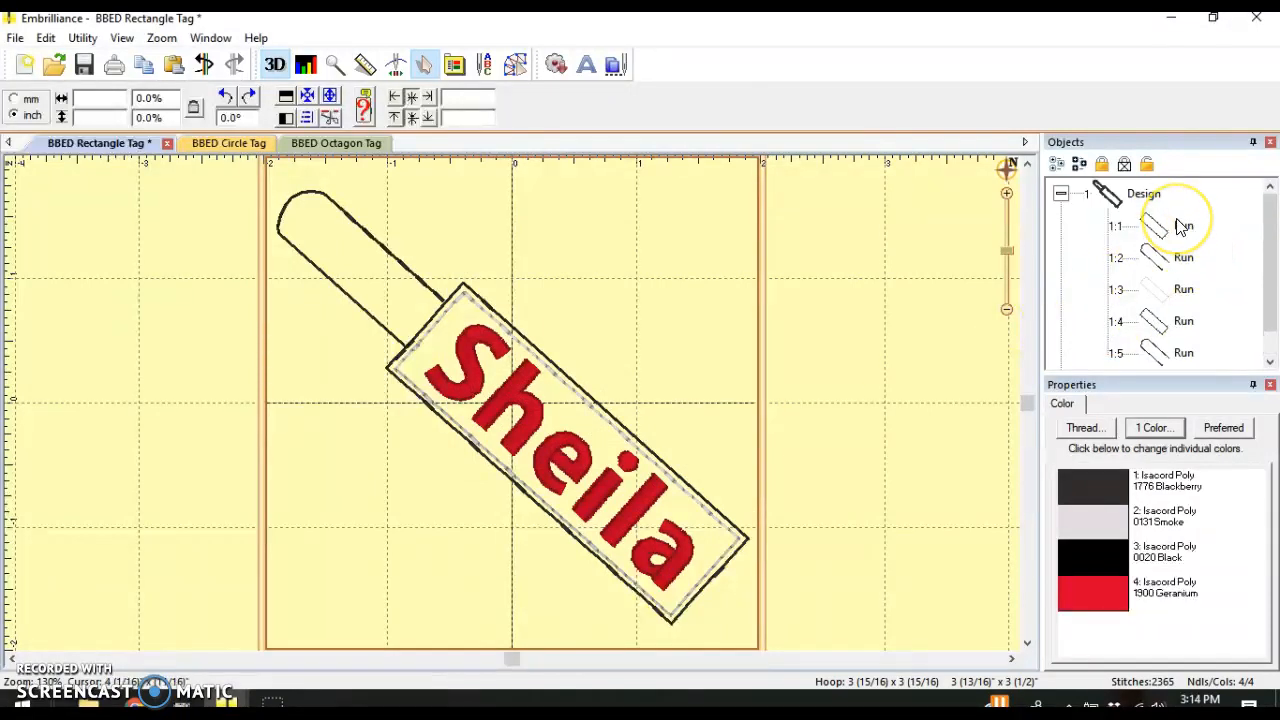
pyautogui.click(1061, 193)
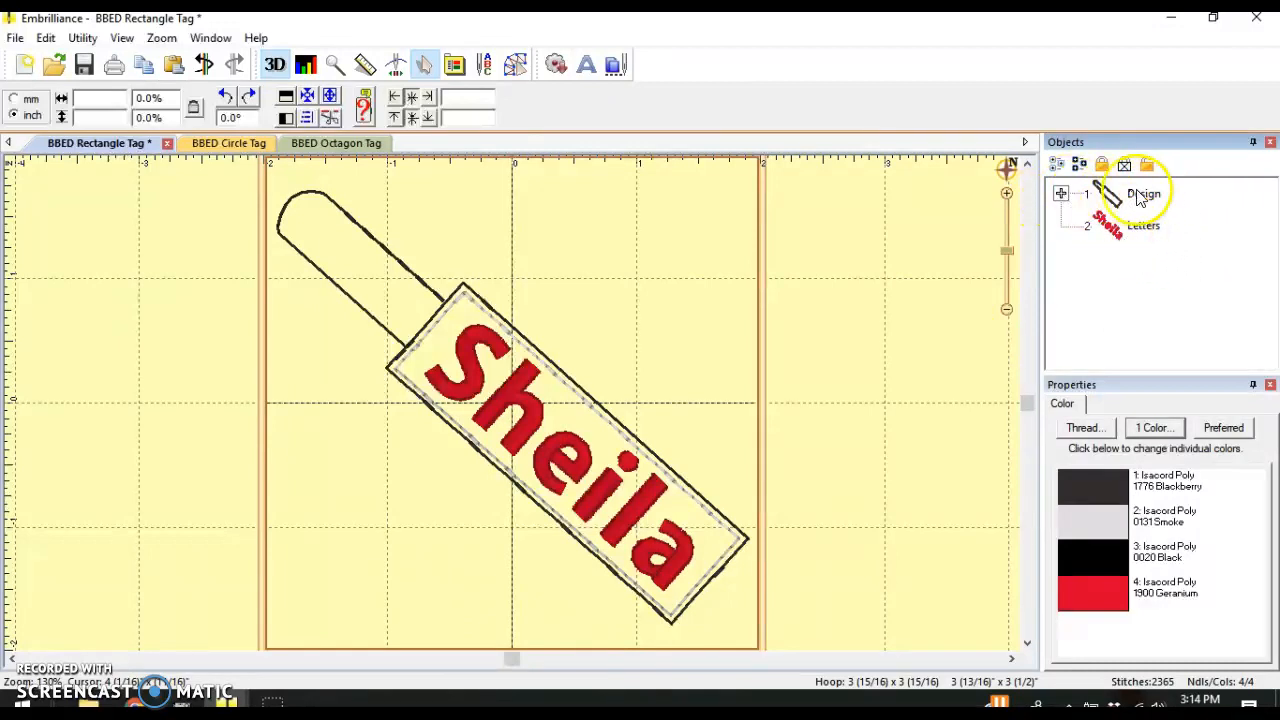
pyautogui.click(1130, 229)
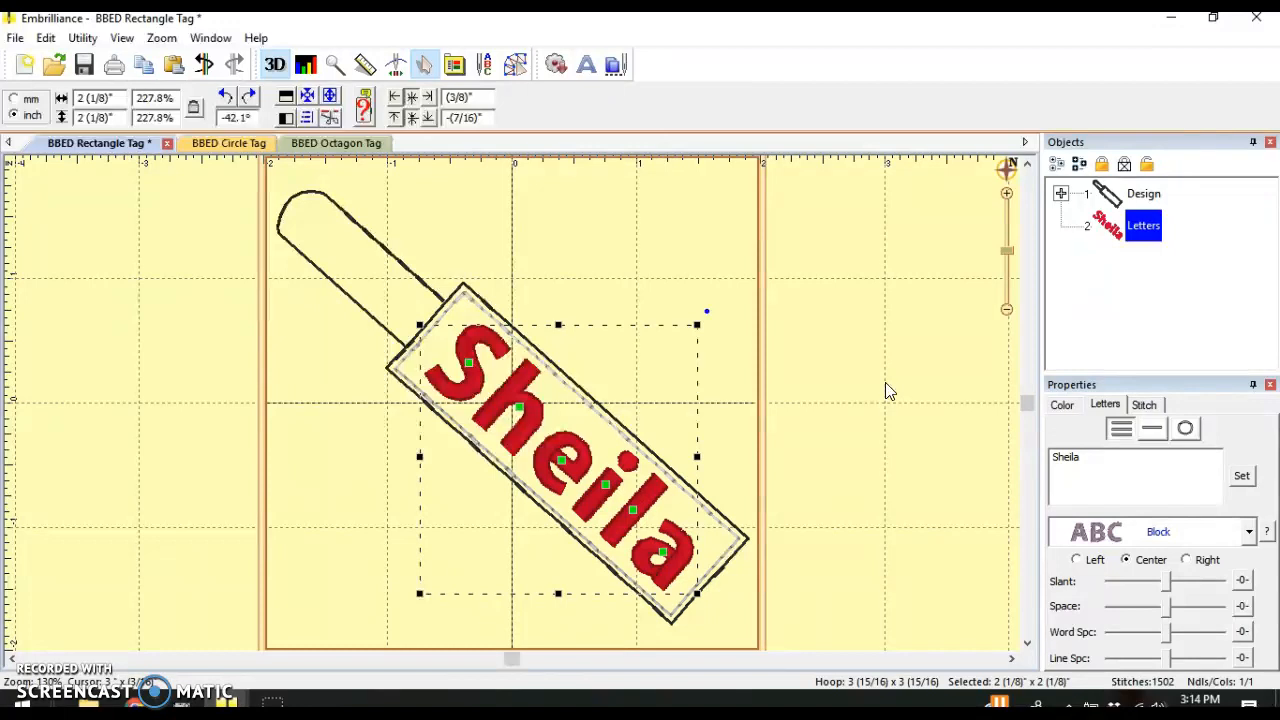
# - Switch to the BBED Circle Tag design and start merging a stitch file into it
pyautogui.click(227, 142)
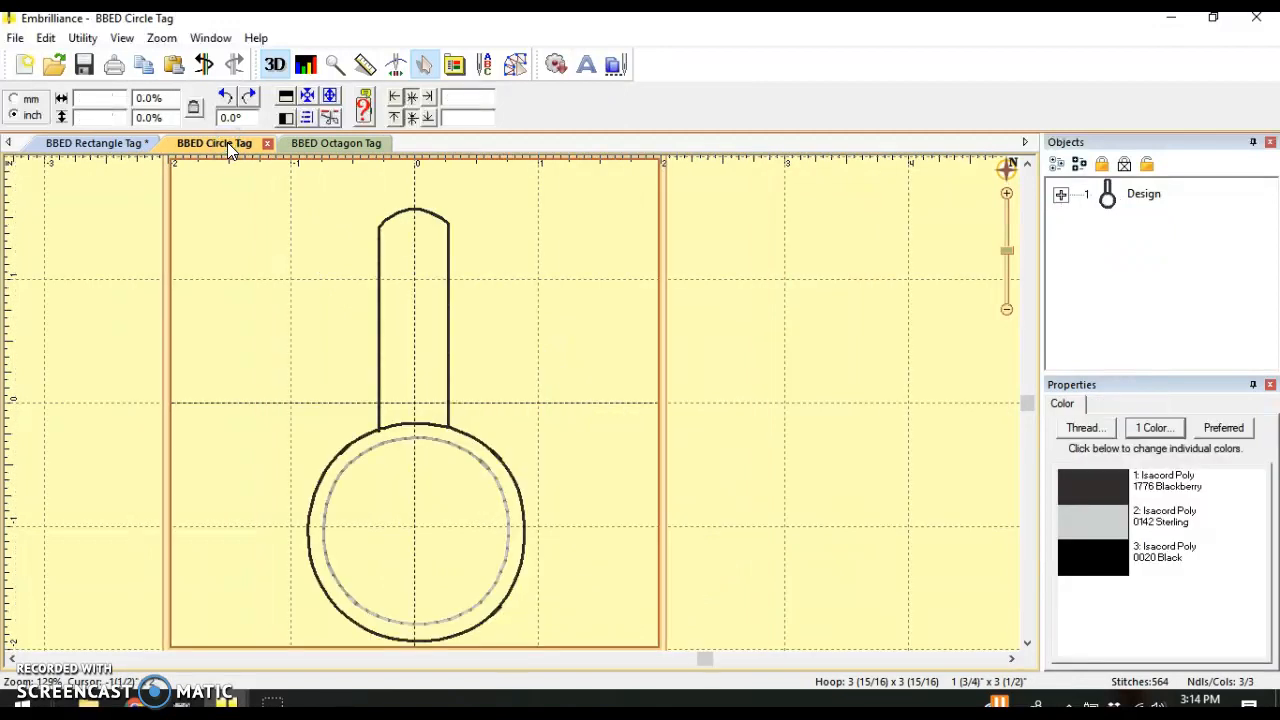
pyautogui.click(17, 38)
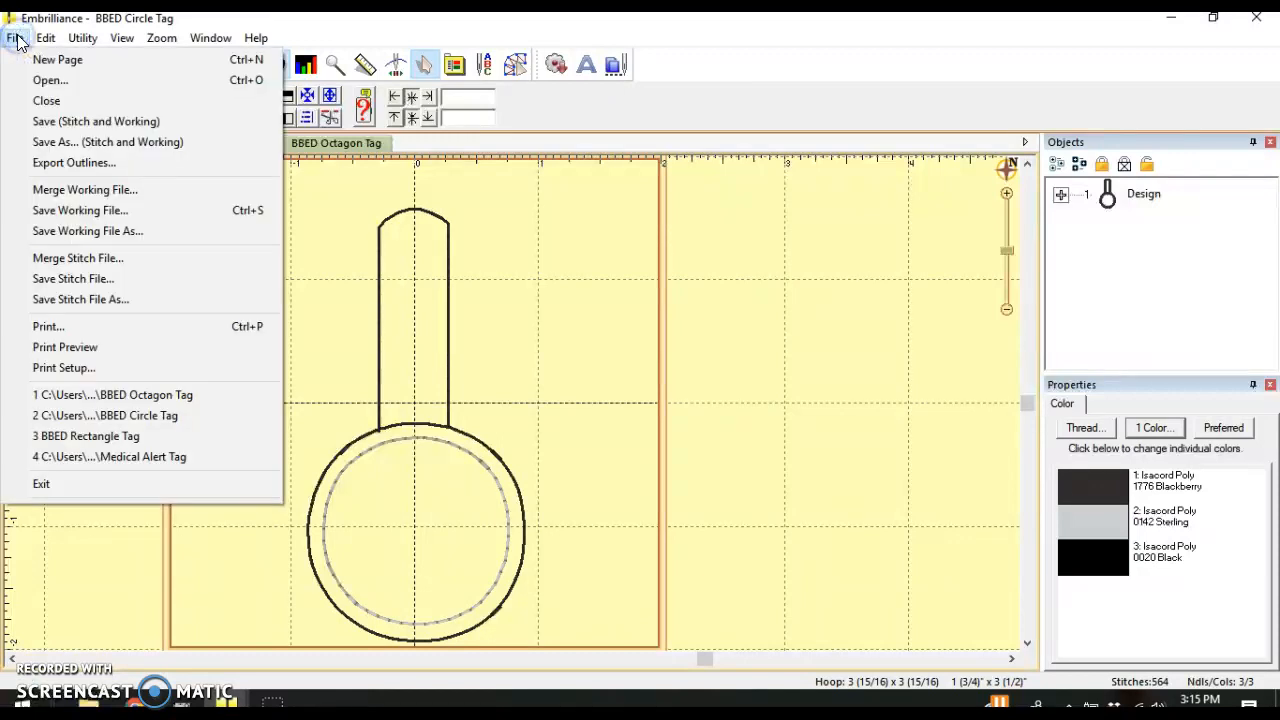
pyautogui.click(70, 257)
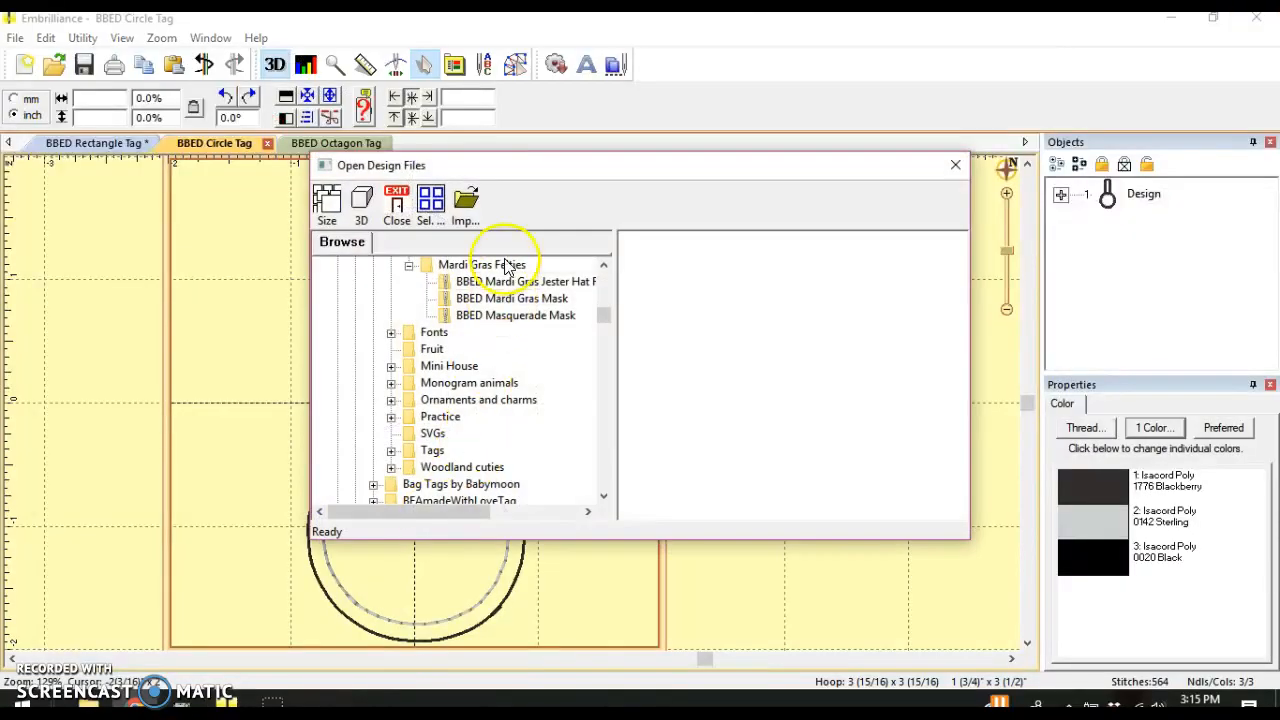
# - Import the BBED Mardi Gras Jester Hat Feltie stitch file from the Mardi Gras Felties folder into the circle tag
pyautogui.doubleClick(505, 262)
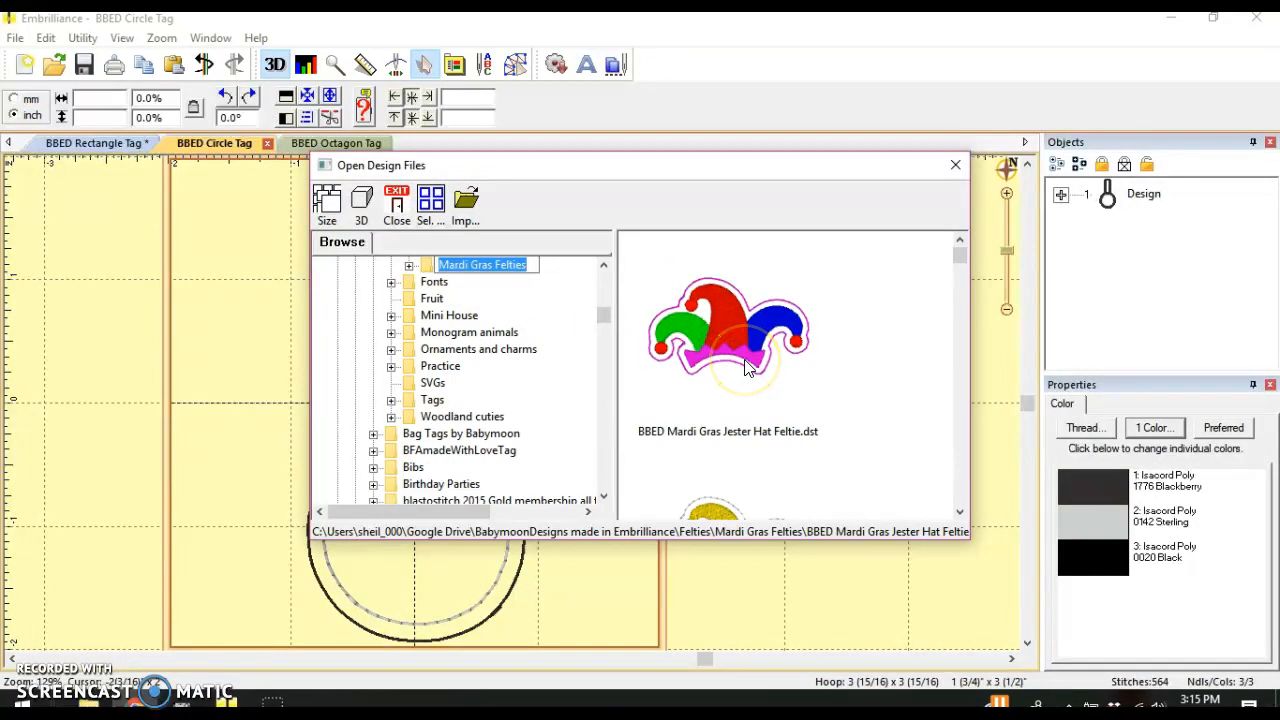
pyautogui.doubleClick(408, 266)
pyautogui.click(409, 266)
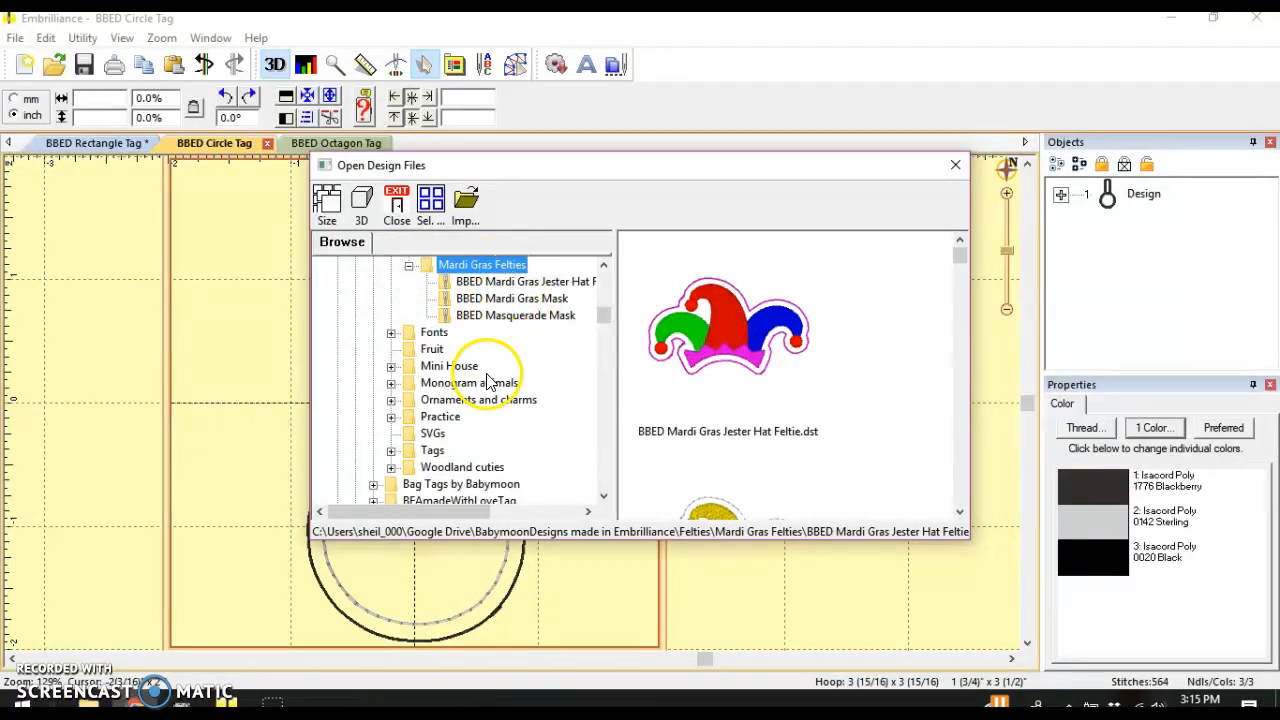
pyautogui.scroll(1, 530, 376)
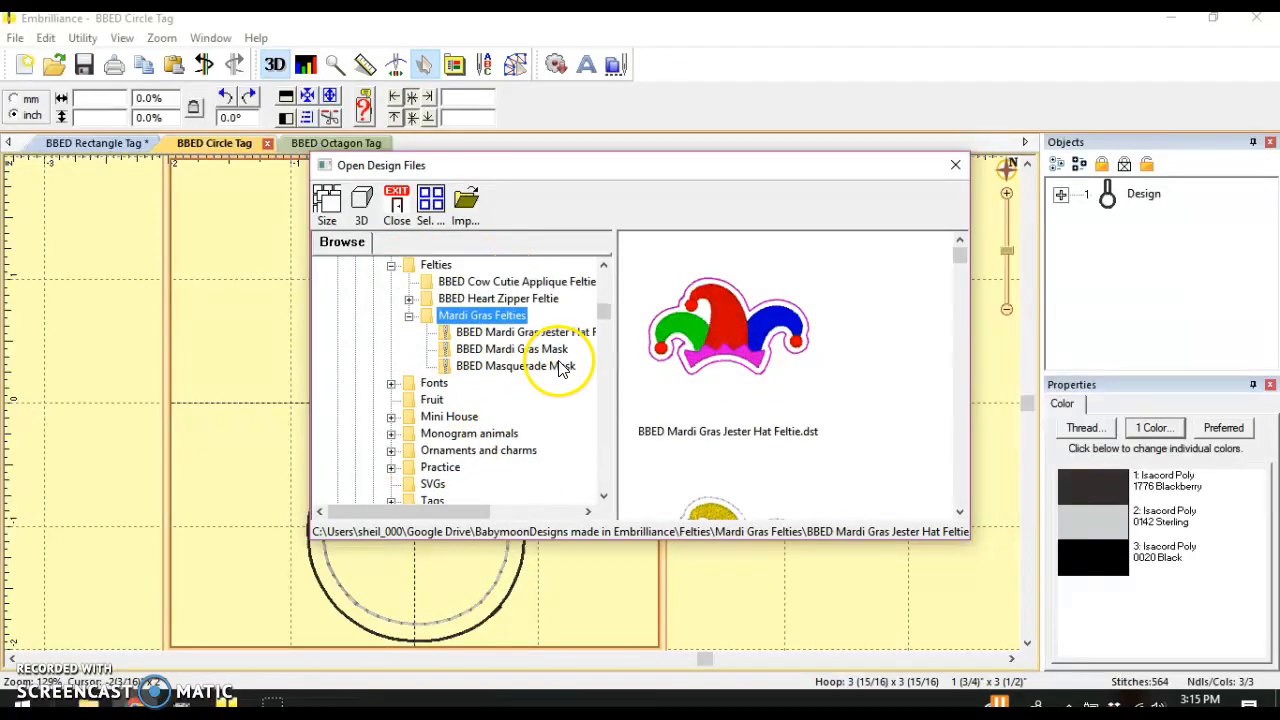
pyautogui.click(495, 334)
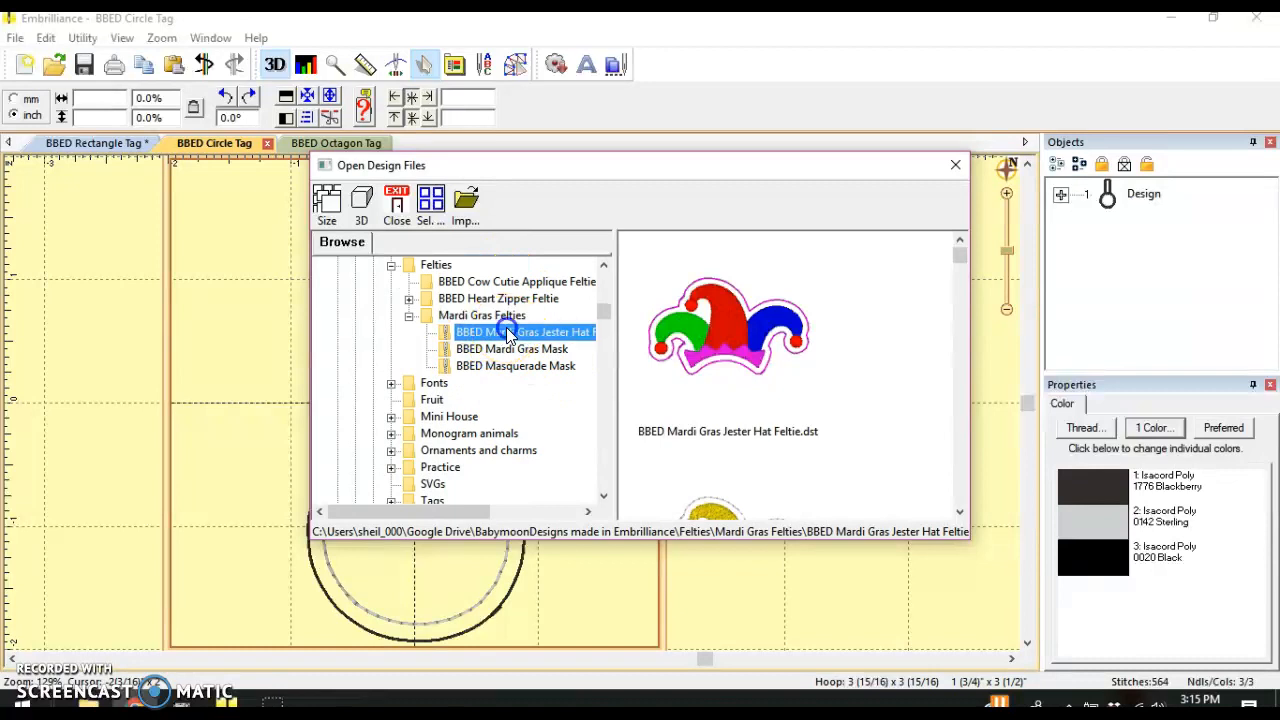
pyautogui.click(725, 372)
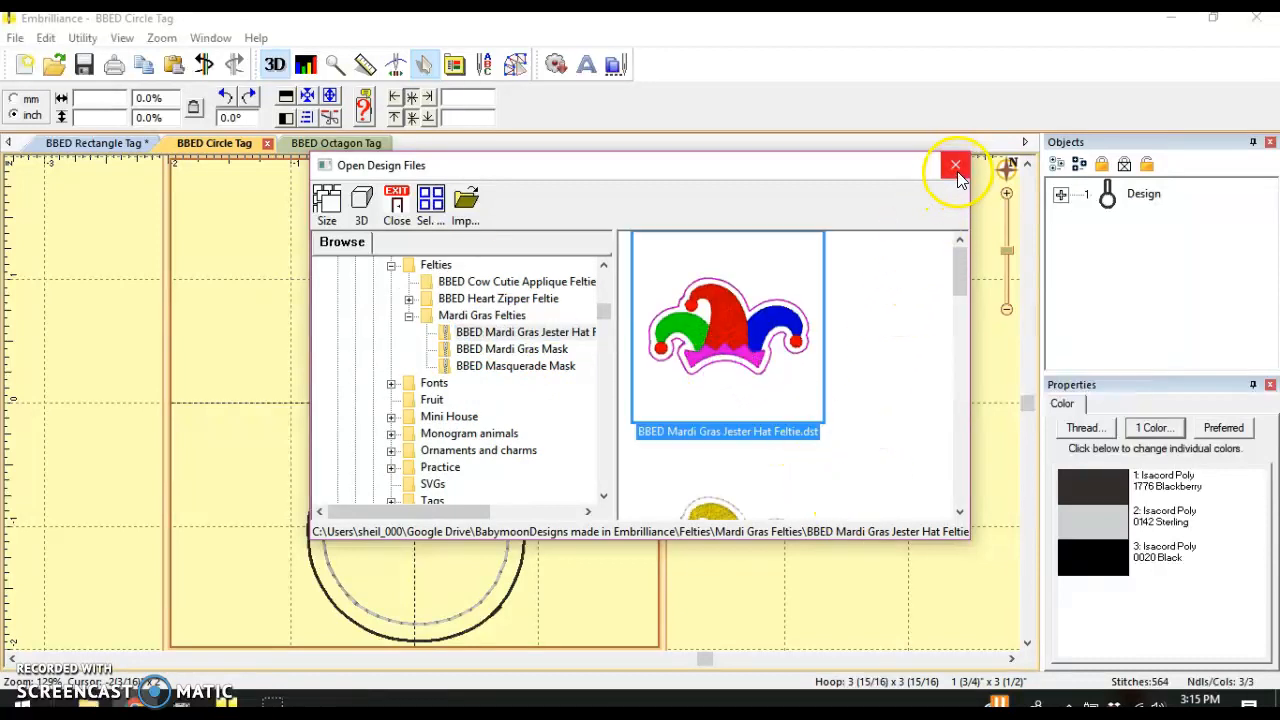
pyautogui.click(464, 203)
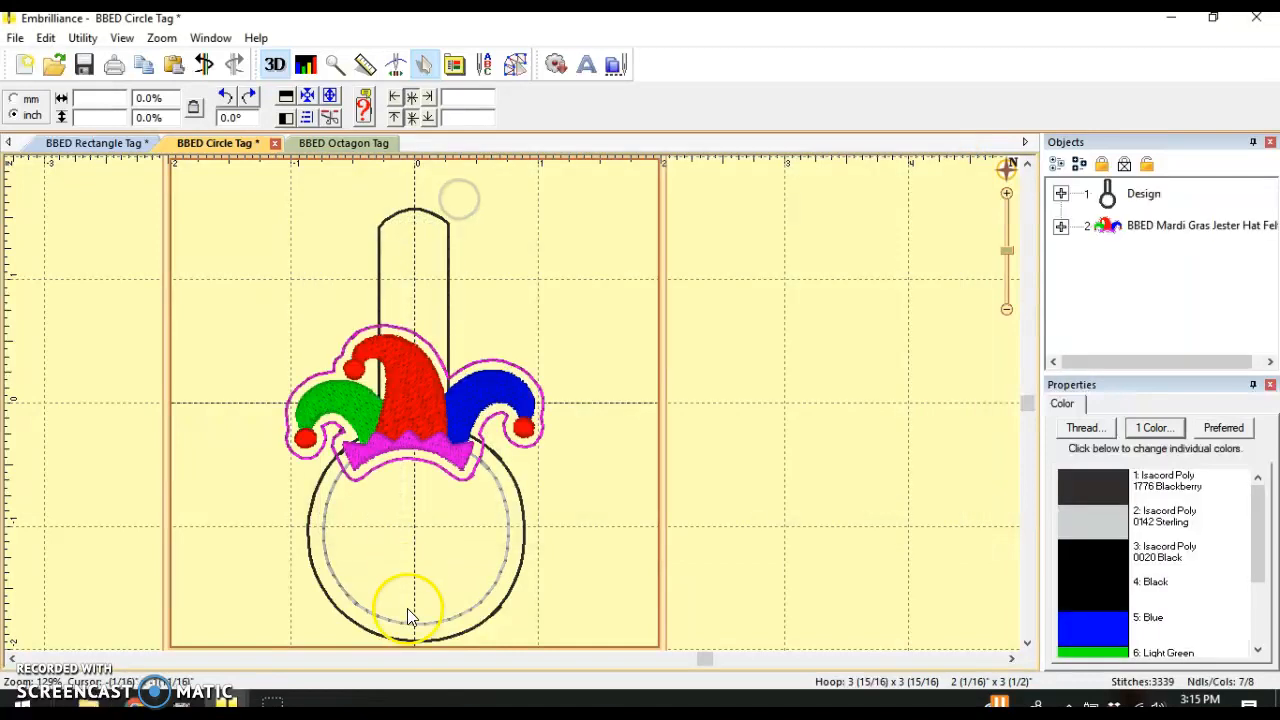
# - Move the jester hat into the tag's circle, shrink it to about 59.3% so it fits inside the stitched ring, and deselect it
pyautogui.click(1157, 226)
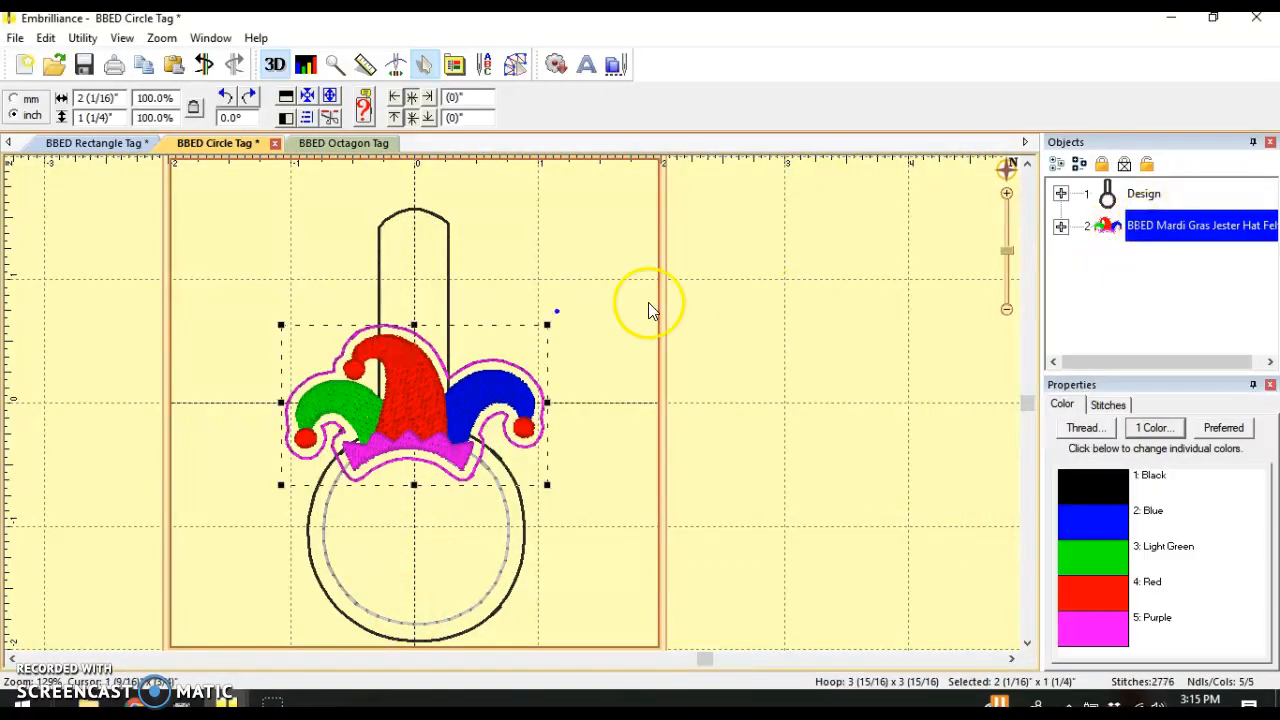
pyautogui.moveTo(406, 378); pyautogui.dragTo(420, 505)
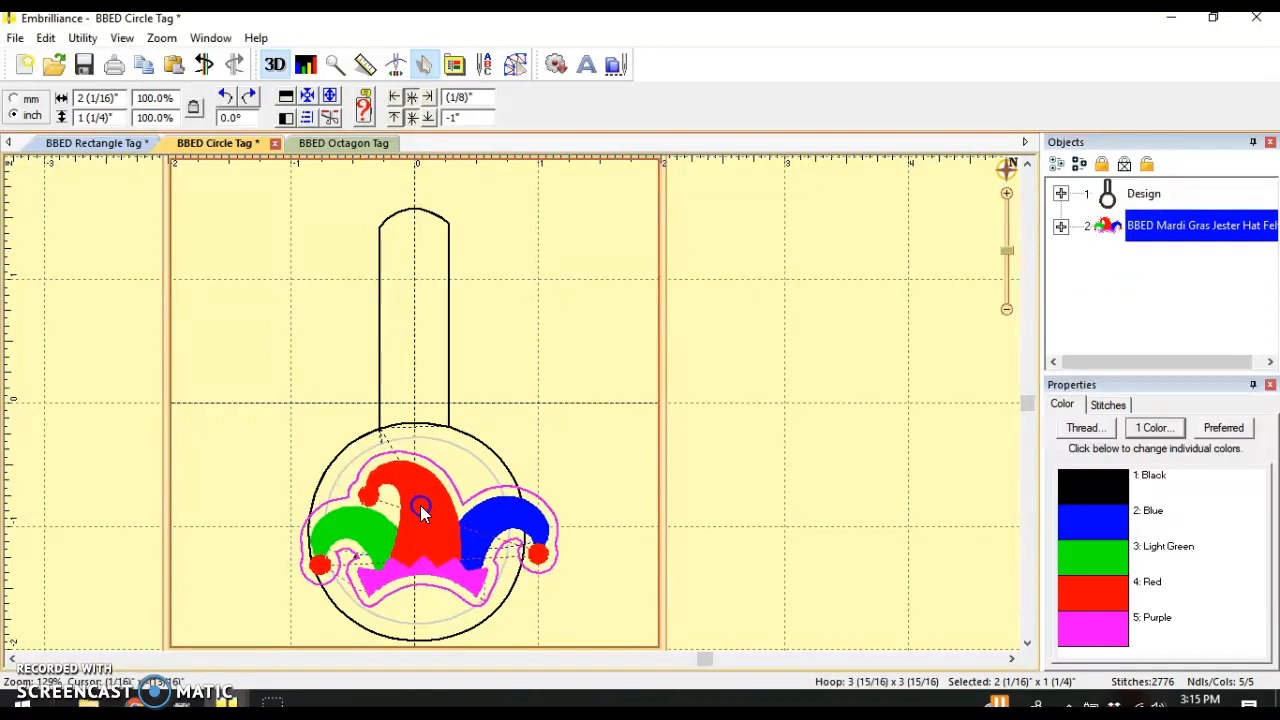
pyautogui.click(295, 605)
pyautogui.moveTo(295, 605); pyautogui.dragTo(350, 587)
pyautogui.moveTo(561, 442); pyautogui.dragTo(511, 471)
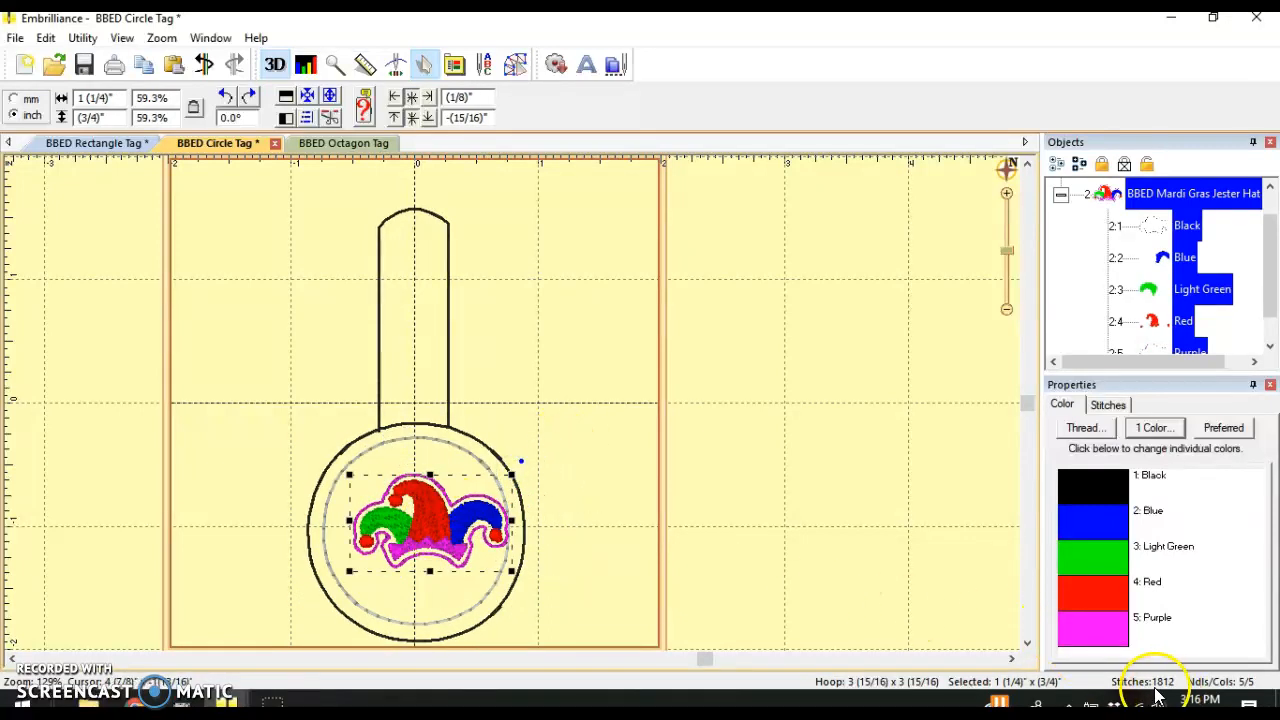
pyautogui.moveTo(422, 513); pyautogui.dragTo(411, 523)
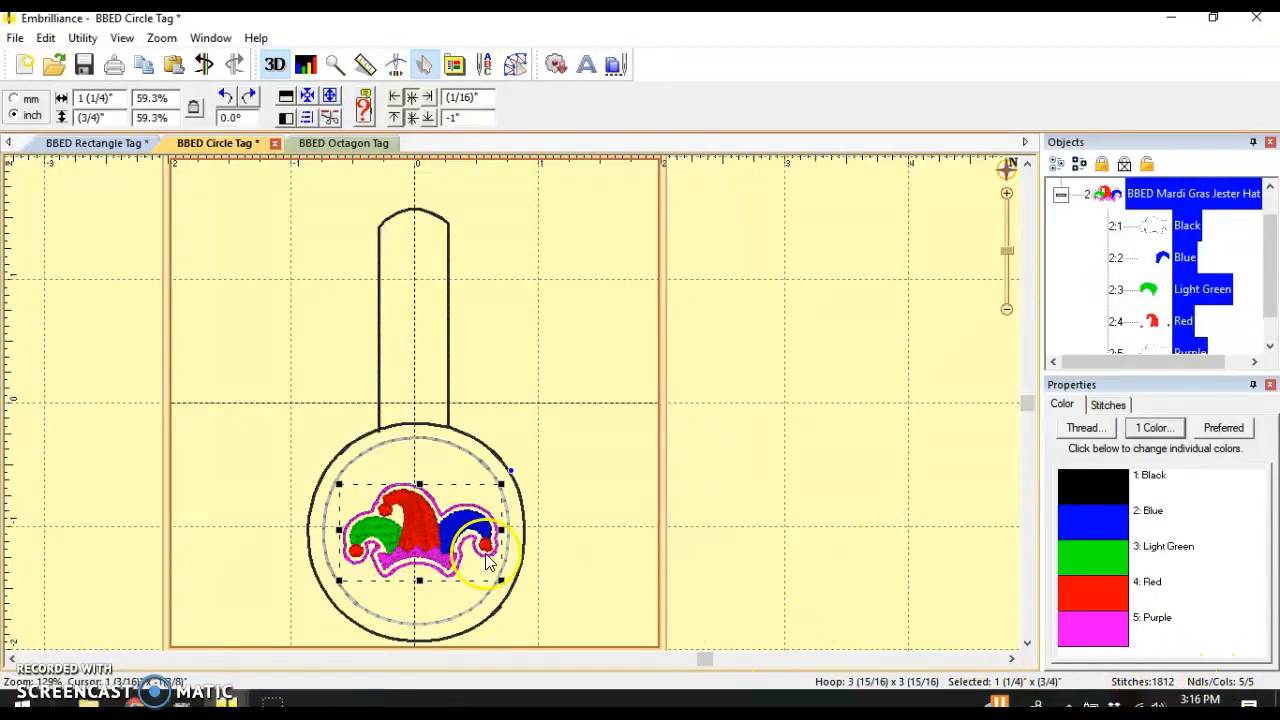
pyautogui.click(537, 380)
pyautogui.click(540, 383)
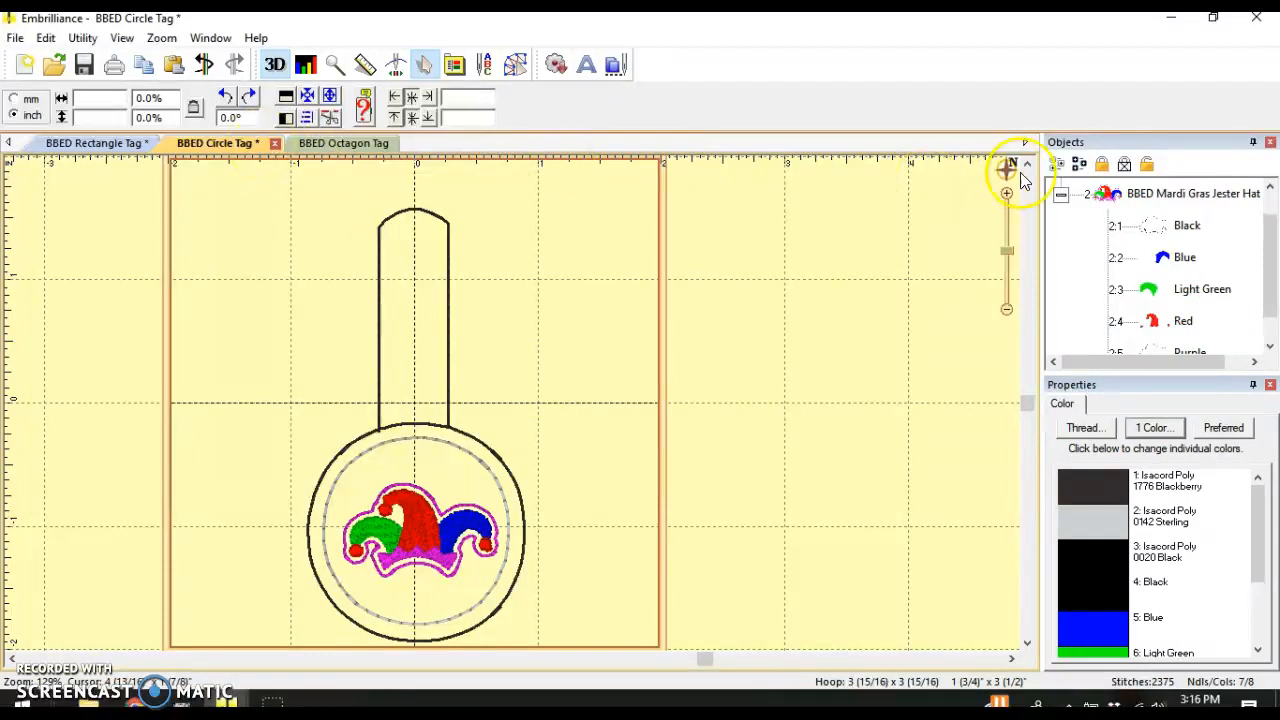
# - Collapse the jester hat's list of color runs and delete the hat from the circle tag
pyautogui.click(1061, 195)
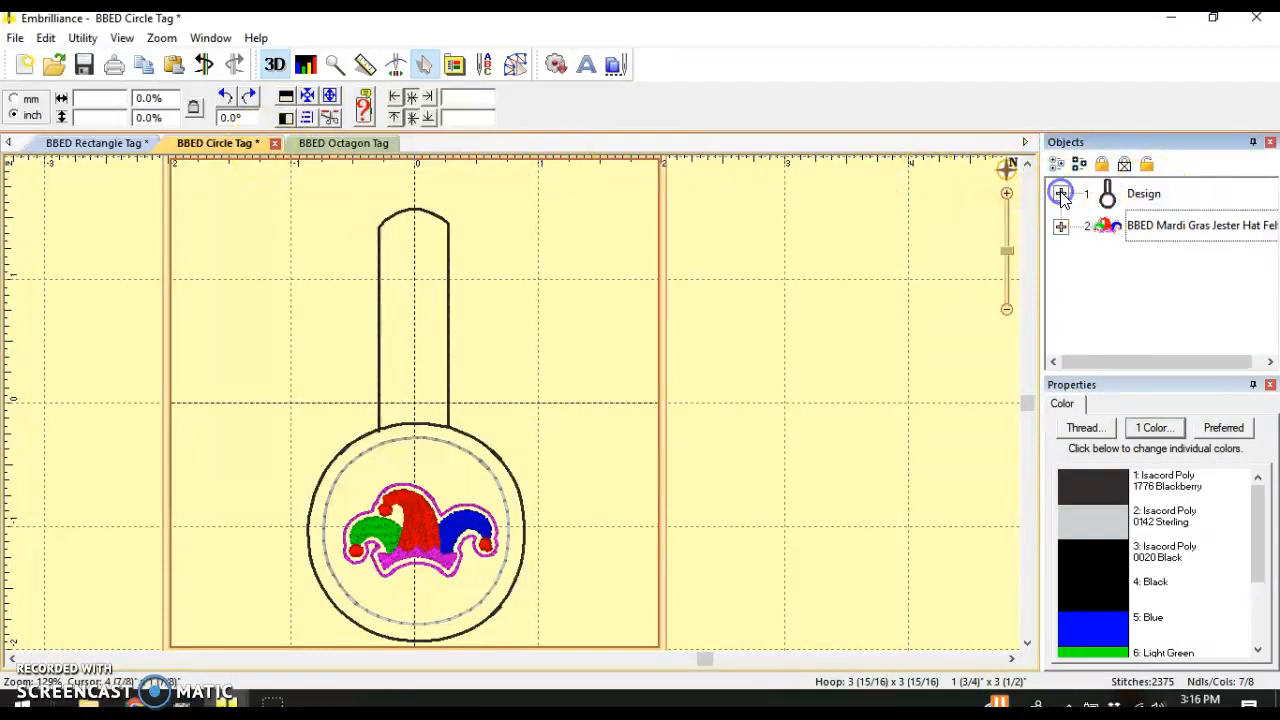
pyautogui.click(1062, 225)
pyautogui.click(1061, 196)
pyautogui.click(1132, 227)
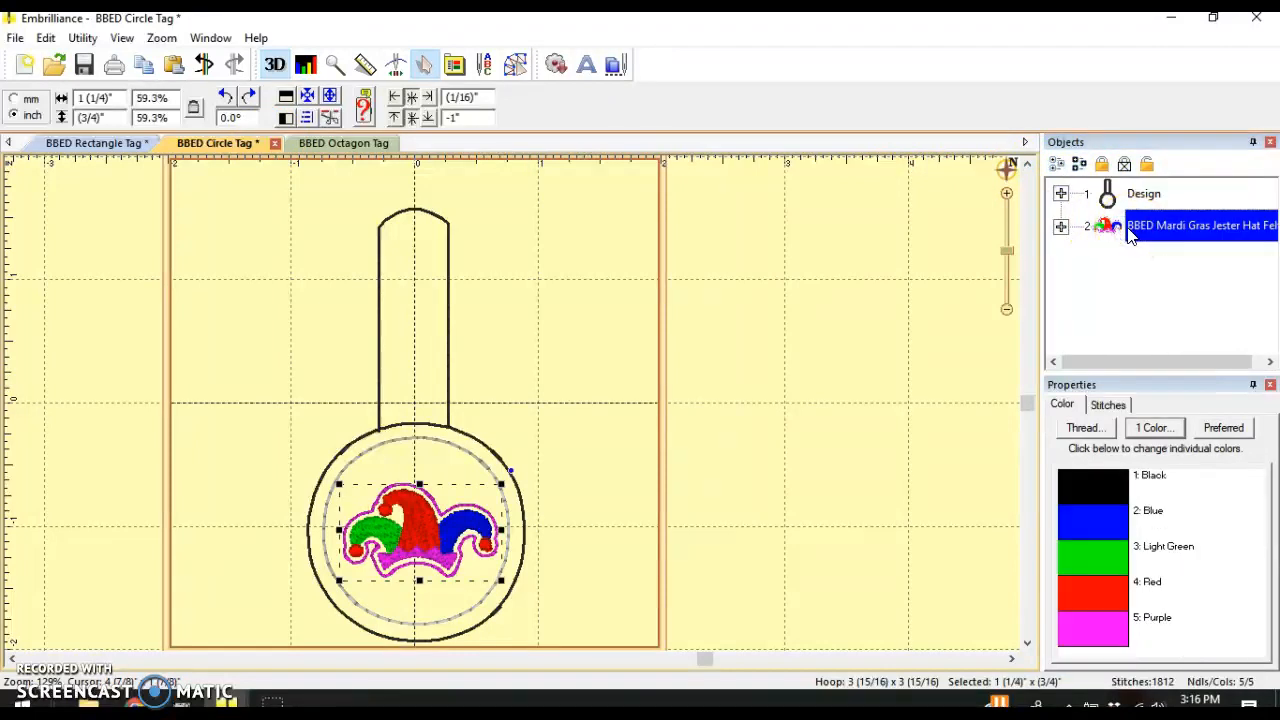
pyautogui.press('Delete')
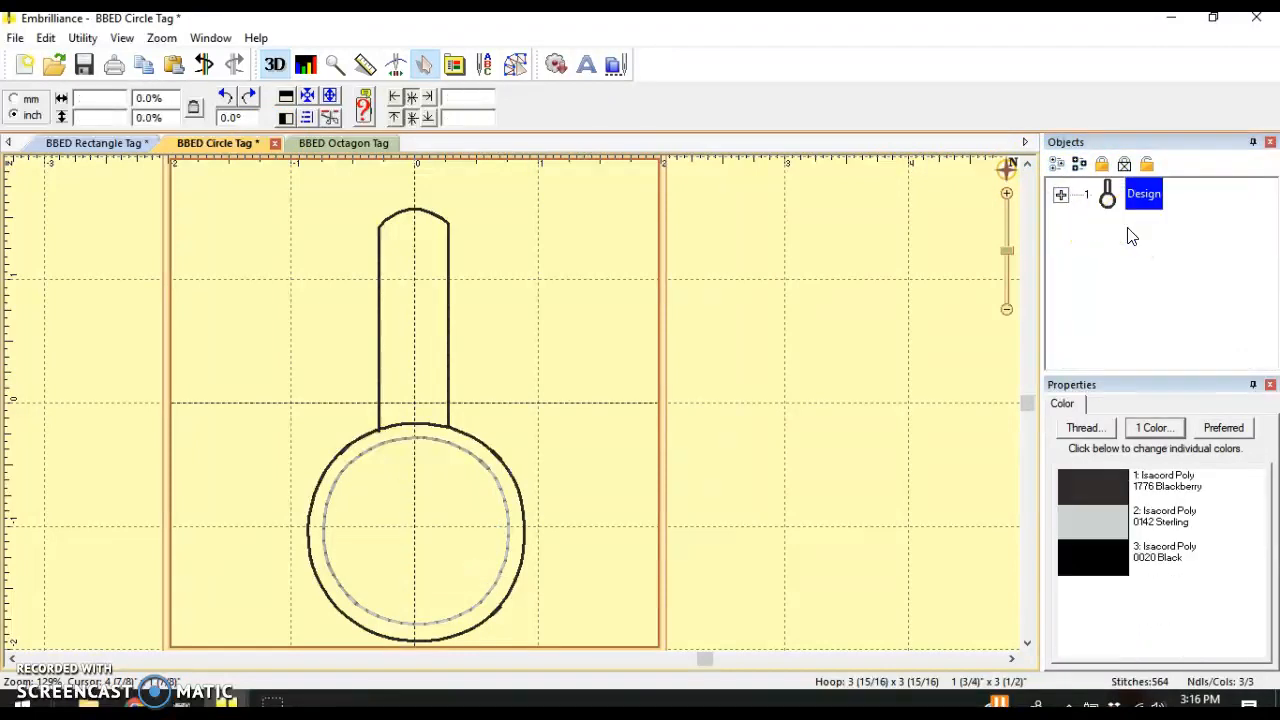
# - Add a lettering object to the circle tag and choose the DBJJ Barry 1 and Half Inch font for it
pyautogui.click(587, 72)
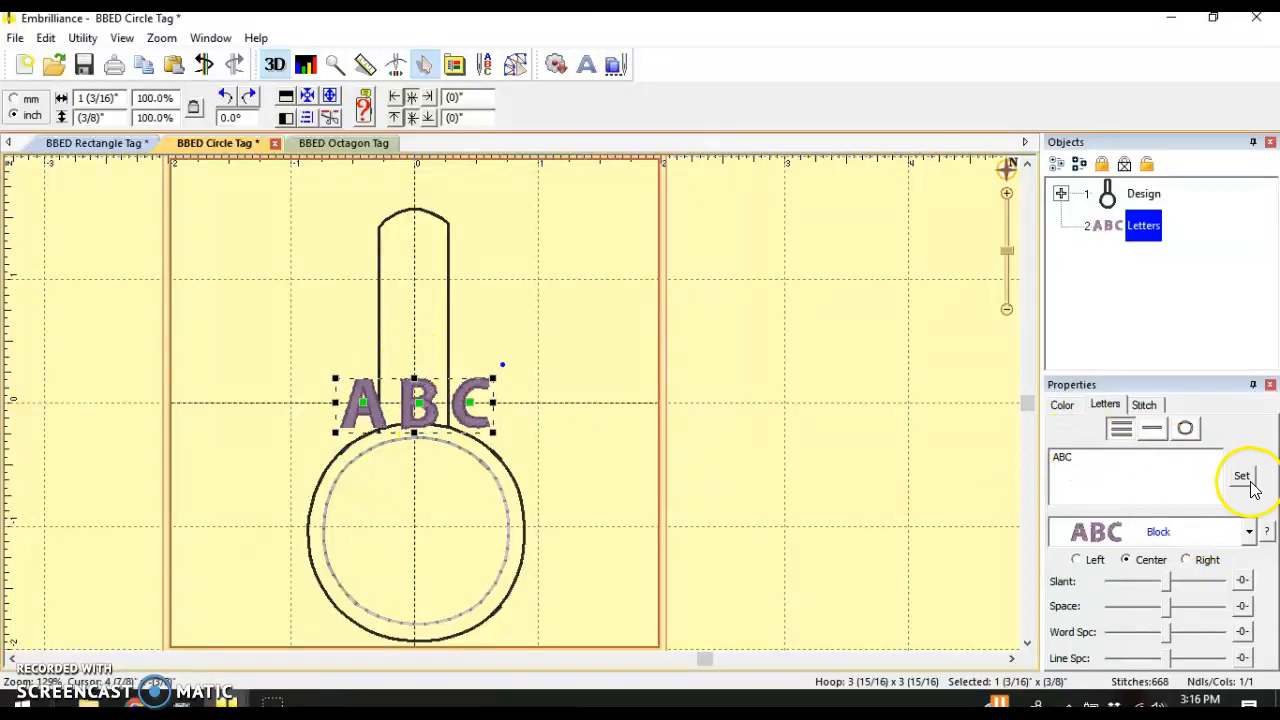
pyautogui.click(1214, 538)
pyautogui.scroll(-5, 1192, 457)
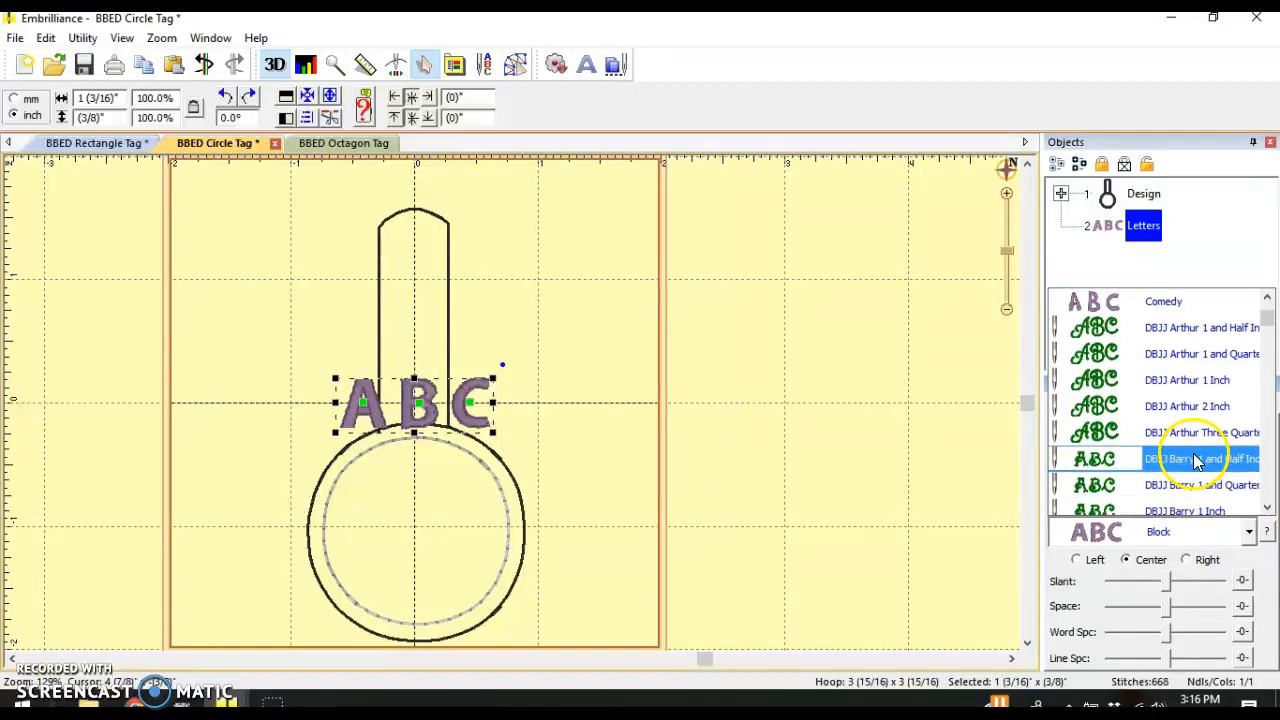
pyautogui.scroll(-4, 1197, 427)
pyautogui.scroll(-5, 1197, 427)
pyautogui.scroll(3, 1197, 427)
pyautogui.scroll(4, 1197, 427)
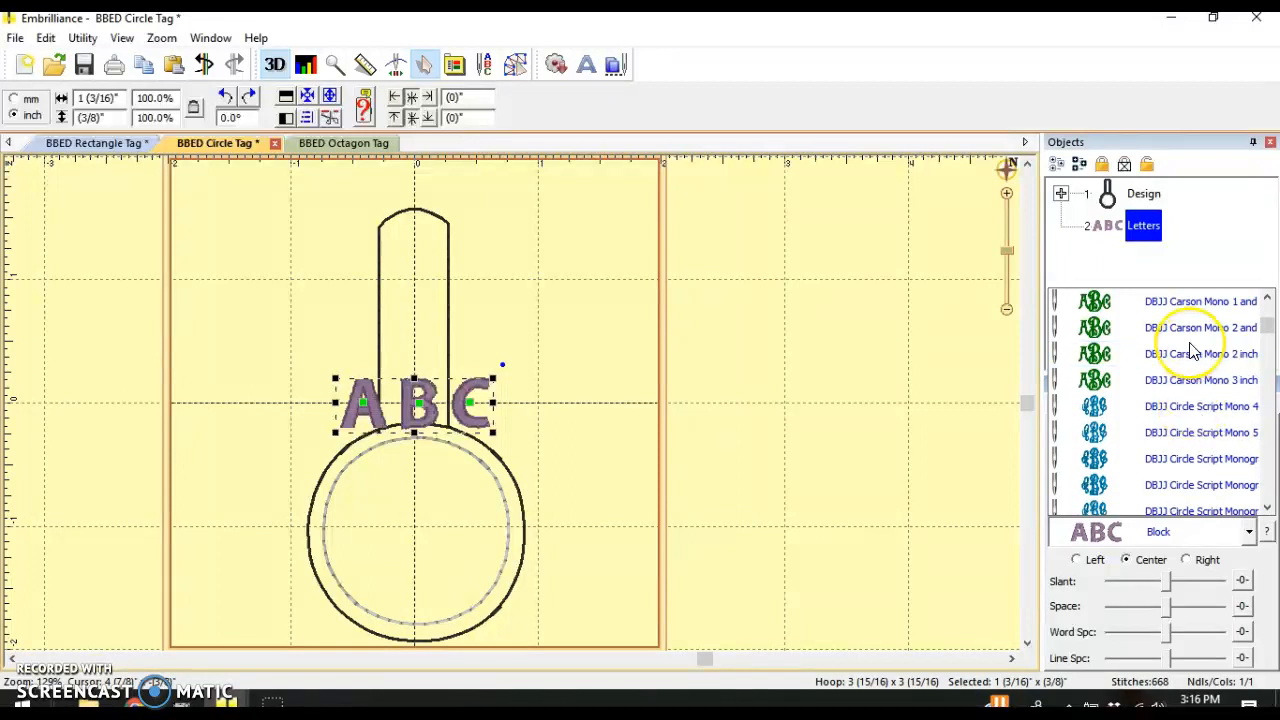
pyautogui.scroll(3, 1190, 372)
pyautogui.scroll(4, 1185, 370)
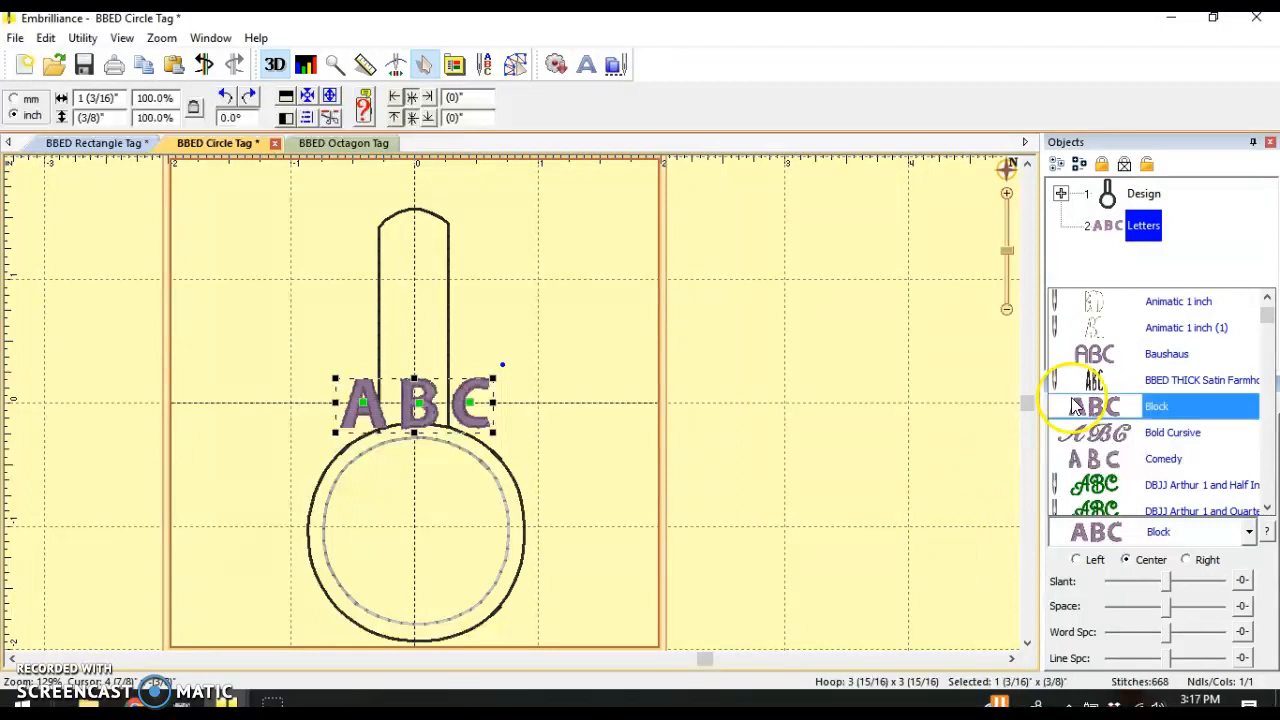
pyautogui.scroll(-4, 1203, 498)
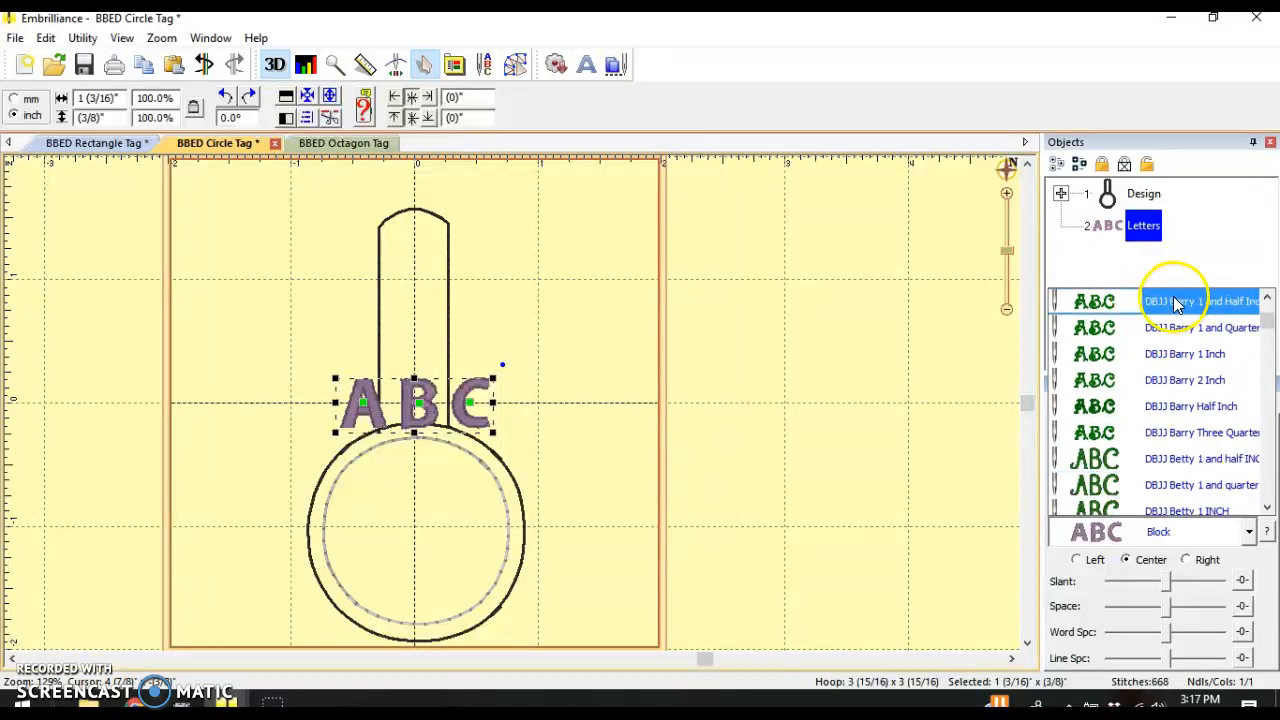
pyautogui.click(1176, 304)
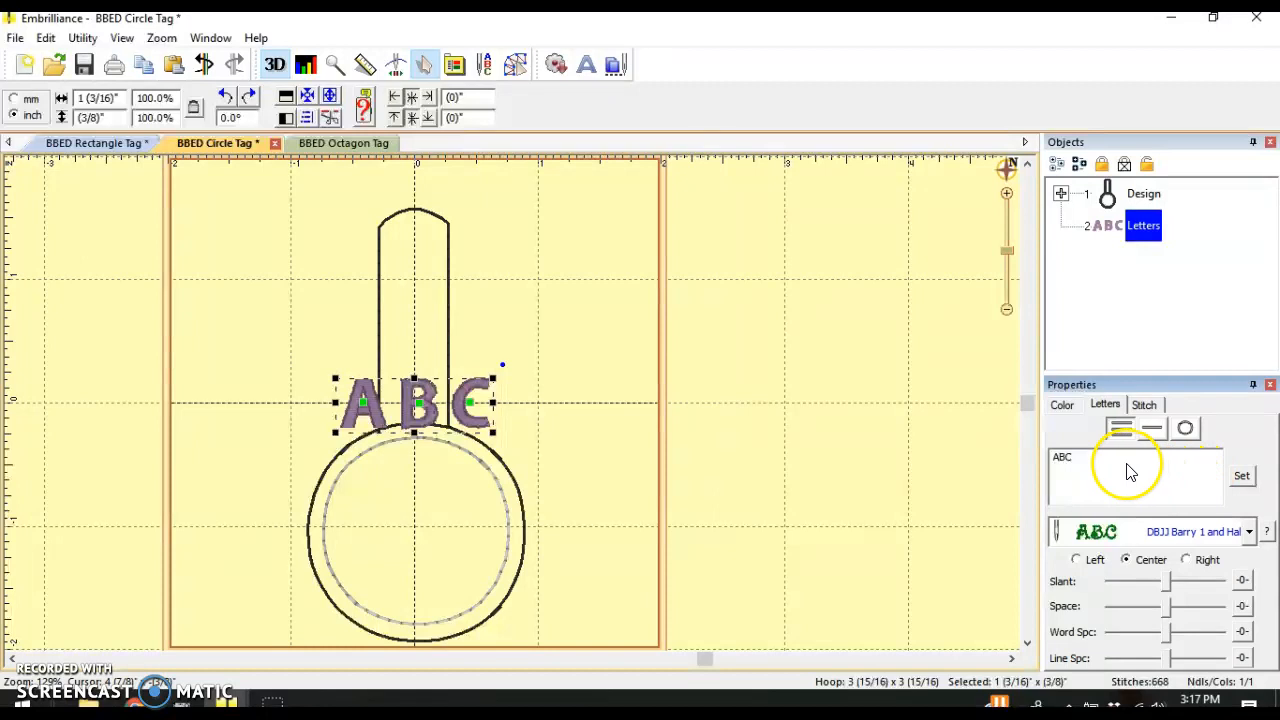
# - Replace the circle tag's default lettering text with the single initial S
pyautogui.moveTo(1124, 461); pyautogui.dragTo(1019, 462)
pyautogui.write('S')
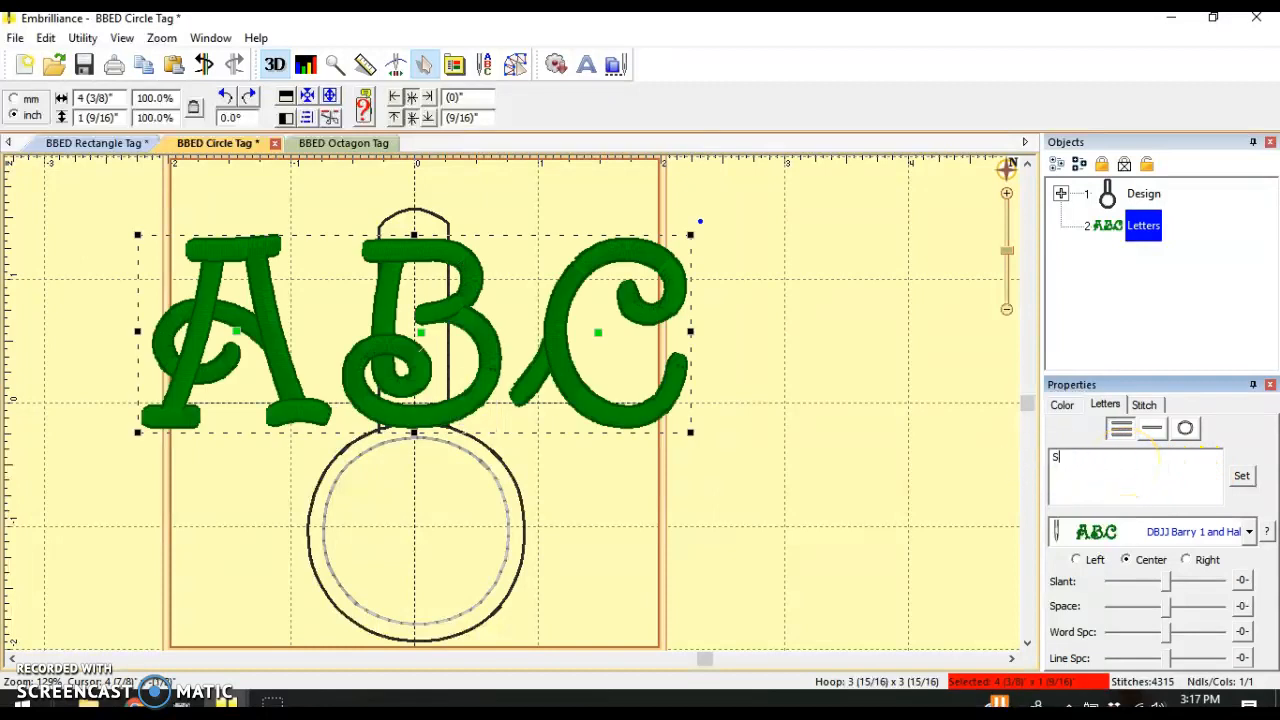
pyautogui.click(1256, 478)
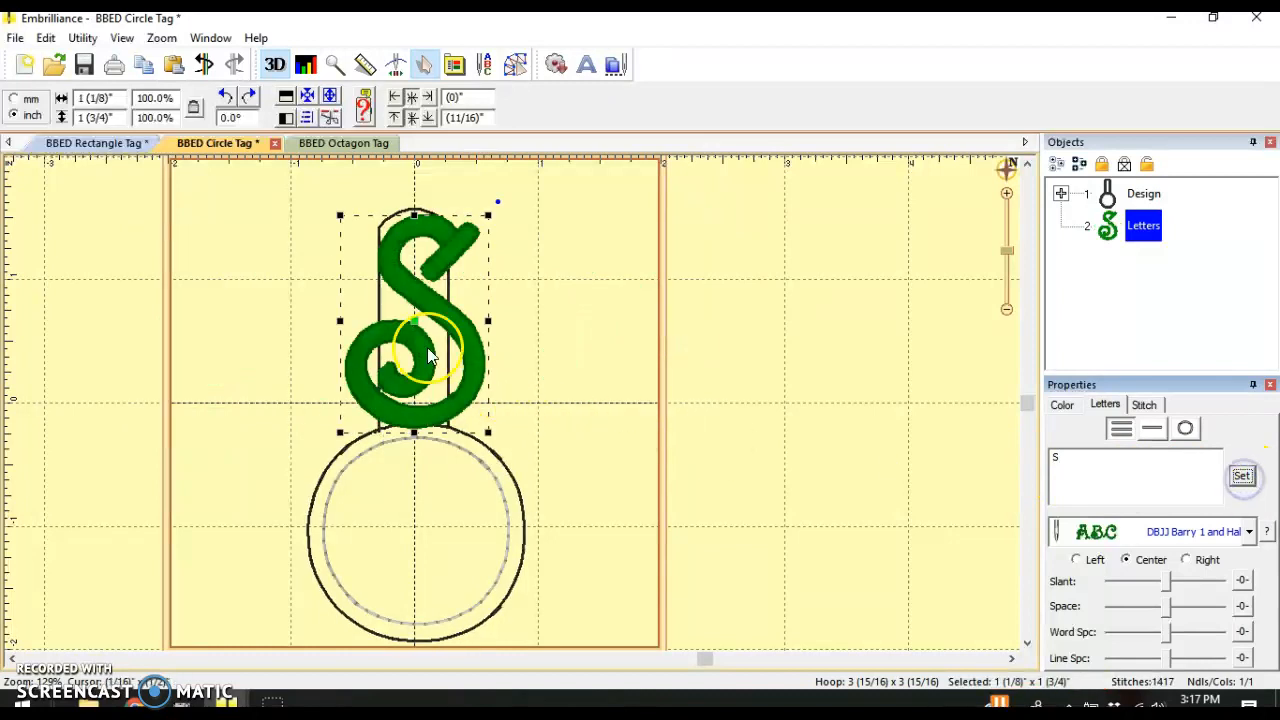
# - Move the S into the tag's circle, scale it down to about 66.1%, and deselect it
pyautogui.click(415, 320)
pyautogui.moveTo(415, 319); pyautogui.dragTo(411, 526)
pyautogui.moveTo(485, 424); pyautogui.dragTo(436, 497)
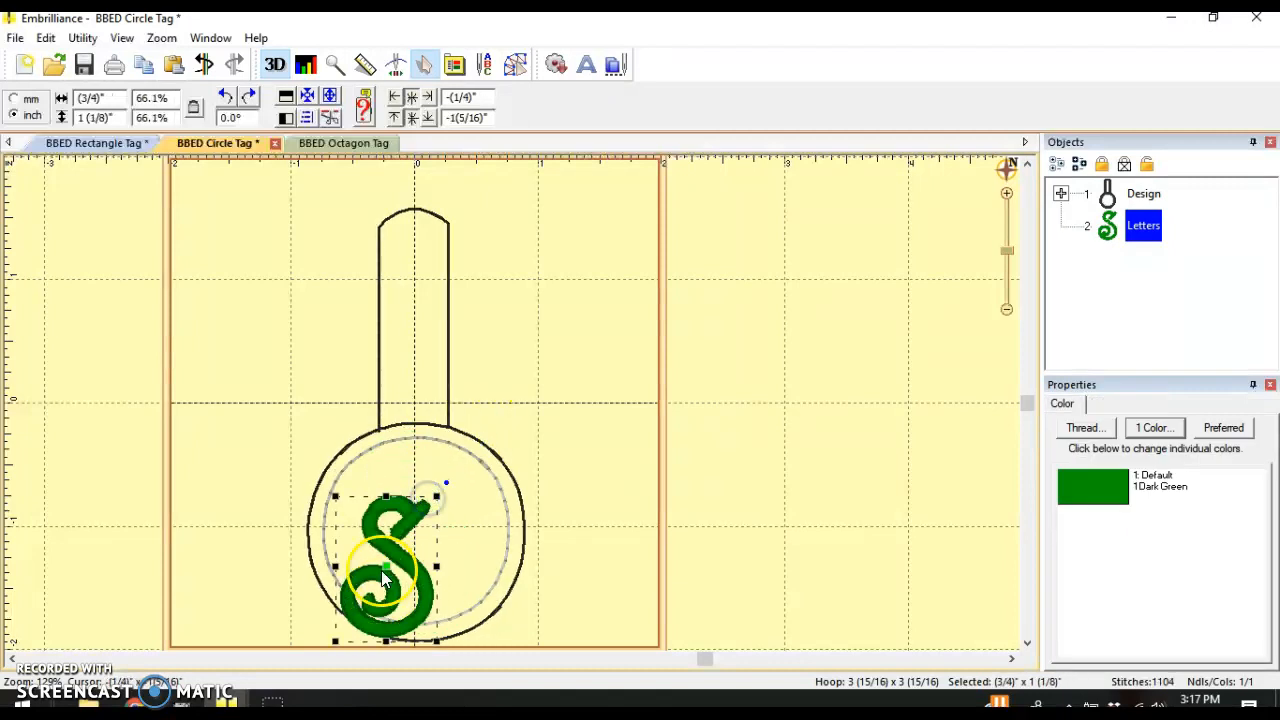
pyautogui.moveTo(383, 561); pyautogui.dragTo(405, 532)
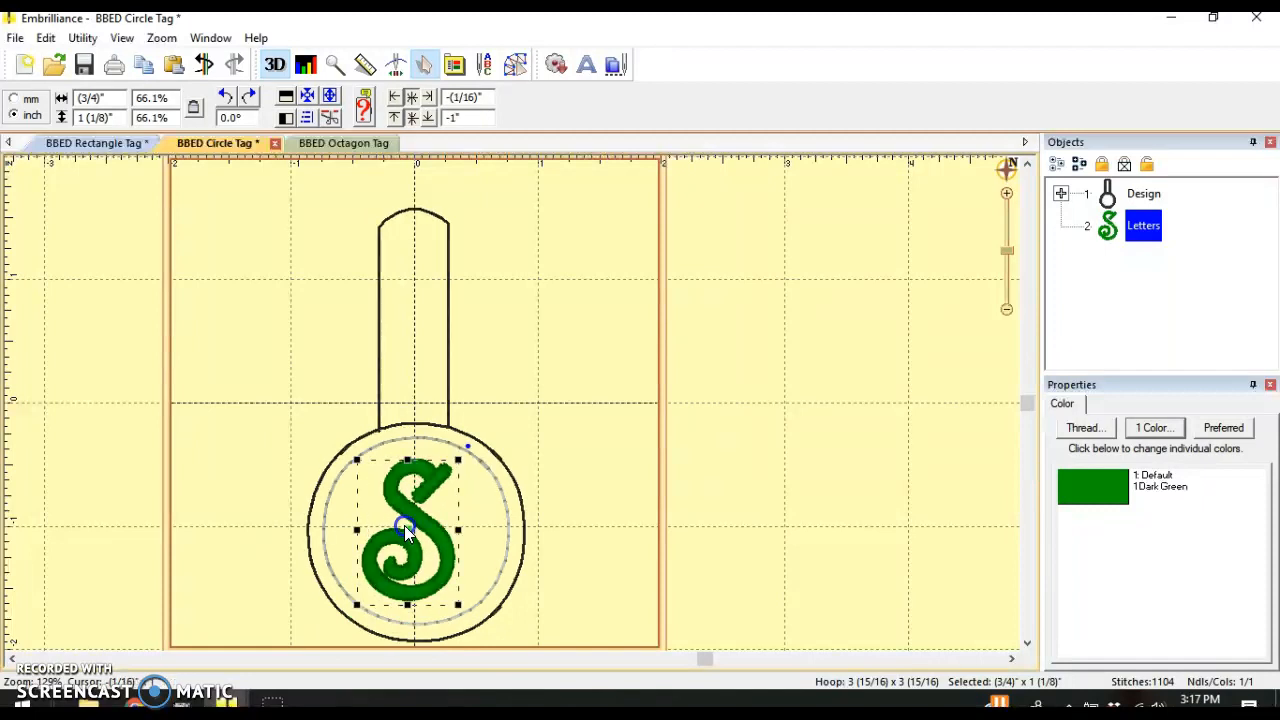
pyautogui.click(620, 495)
pyautogui.click(639, 491)
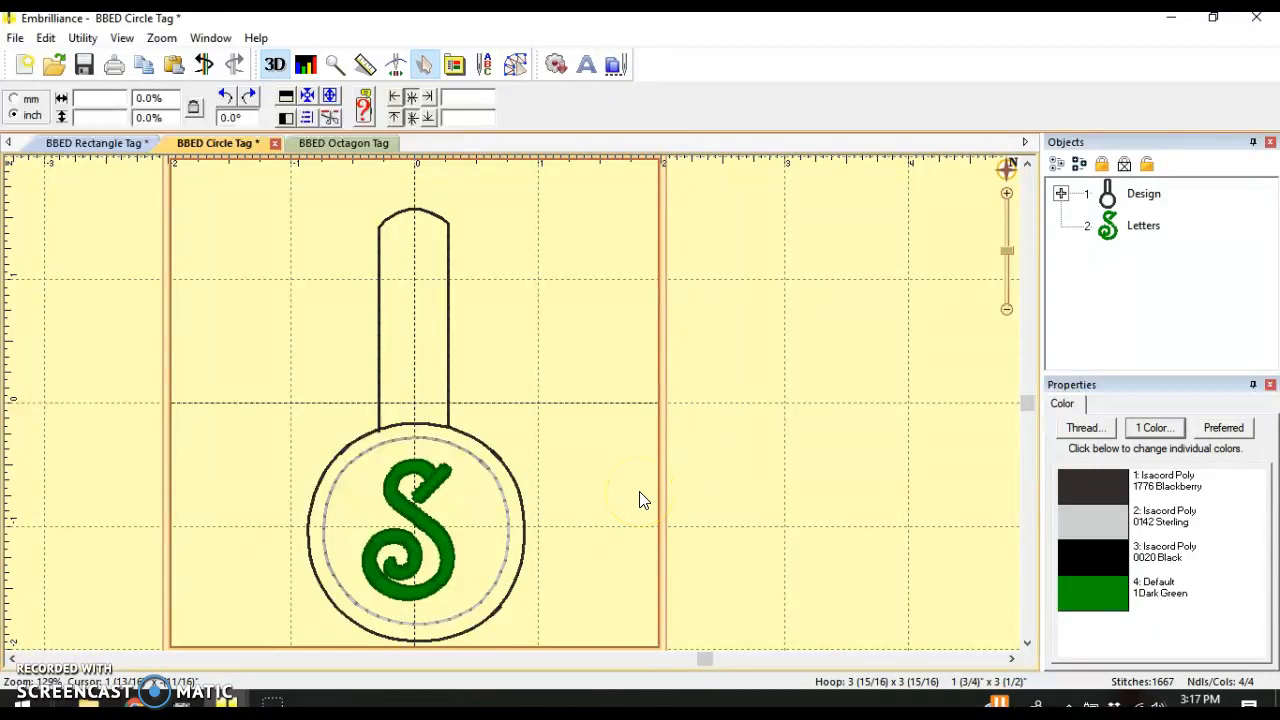
# - Nudge the S slightly so it sits horizontally centered inside the tag's circle
pyautogui.click(418, 542)
pyautogui.moveTo(432, 536); pyautogui.dragTo(426, 530)
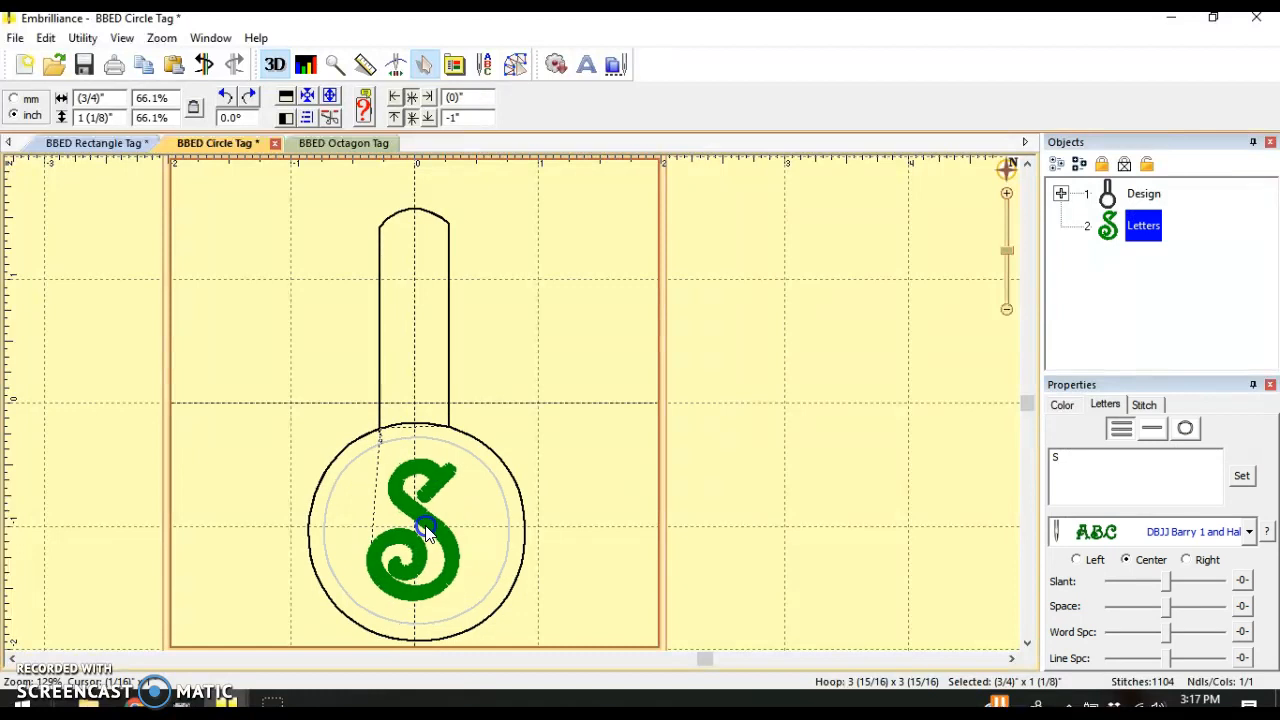
pyautogui.click(800, 560)
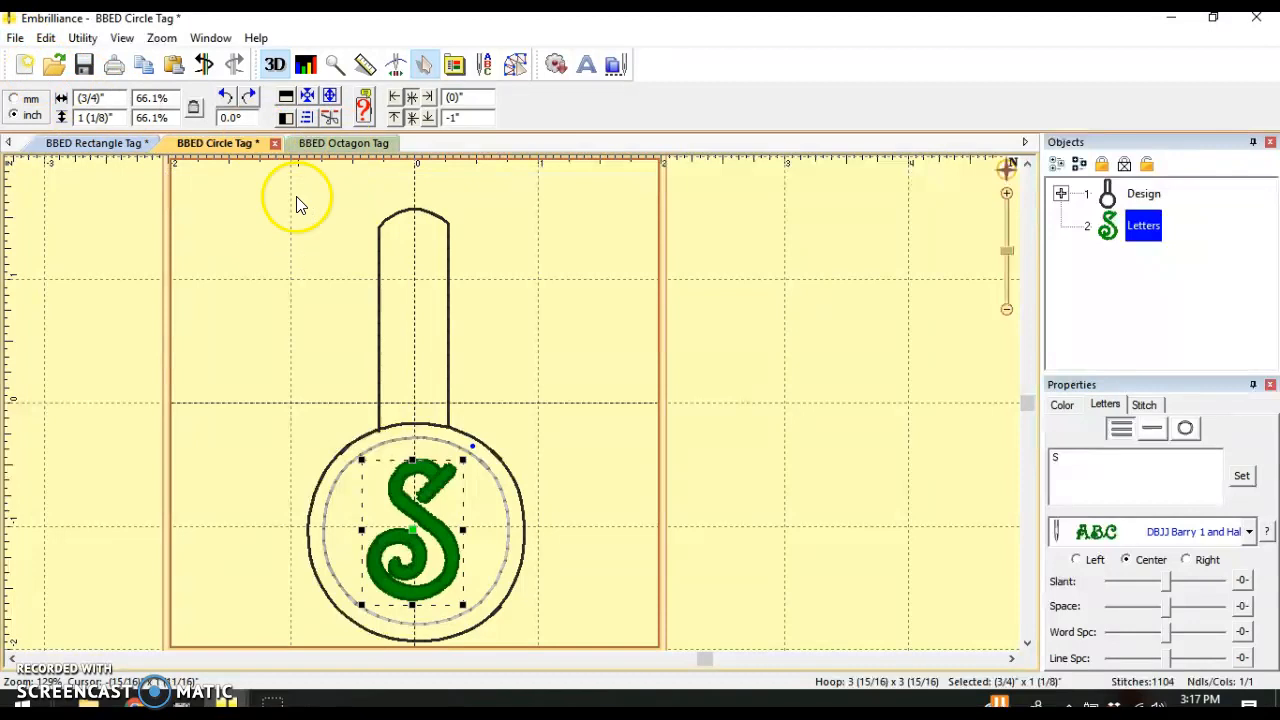
# - Switch to the BBED Octagon Tag design and add a lettering object in the Block font
pyautogui.click(345, 144)
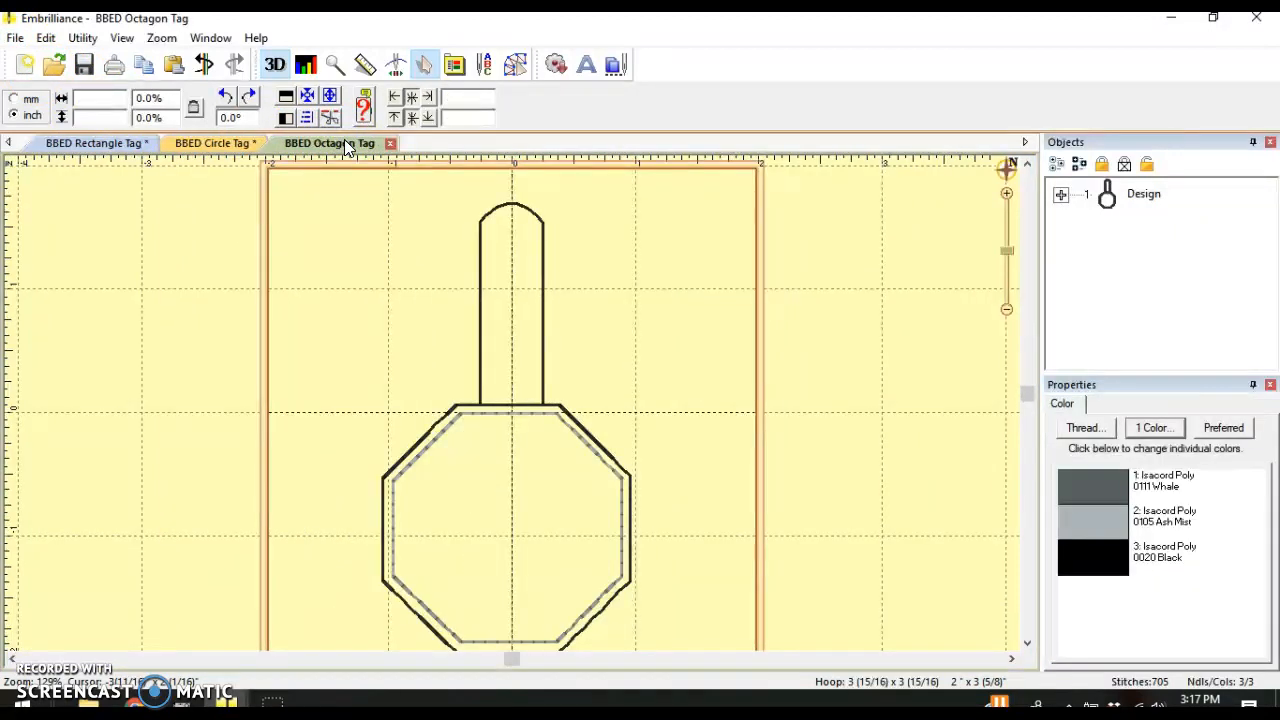
pyautogui.click(420, 239)
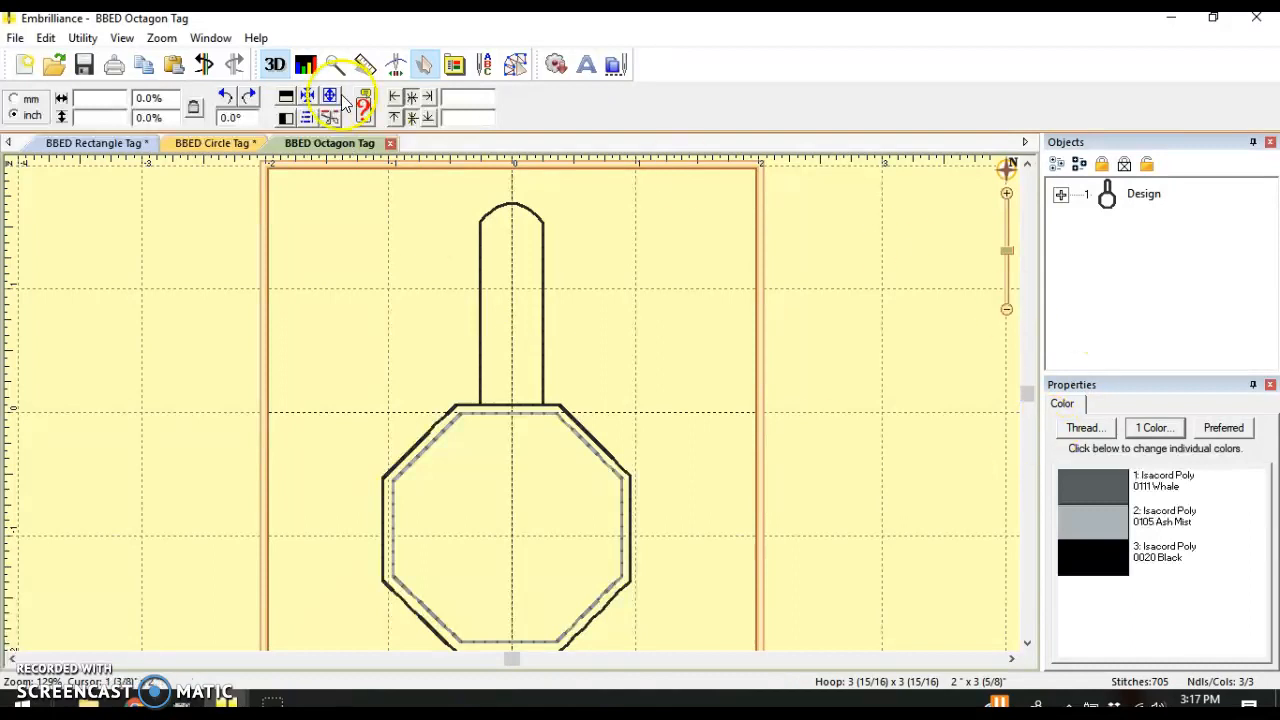
pyautogui.click(586, 68)
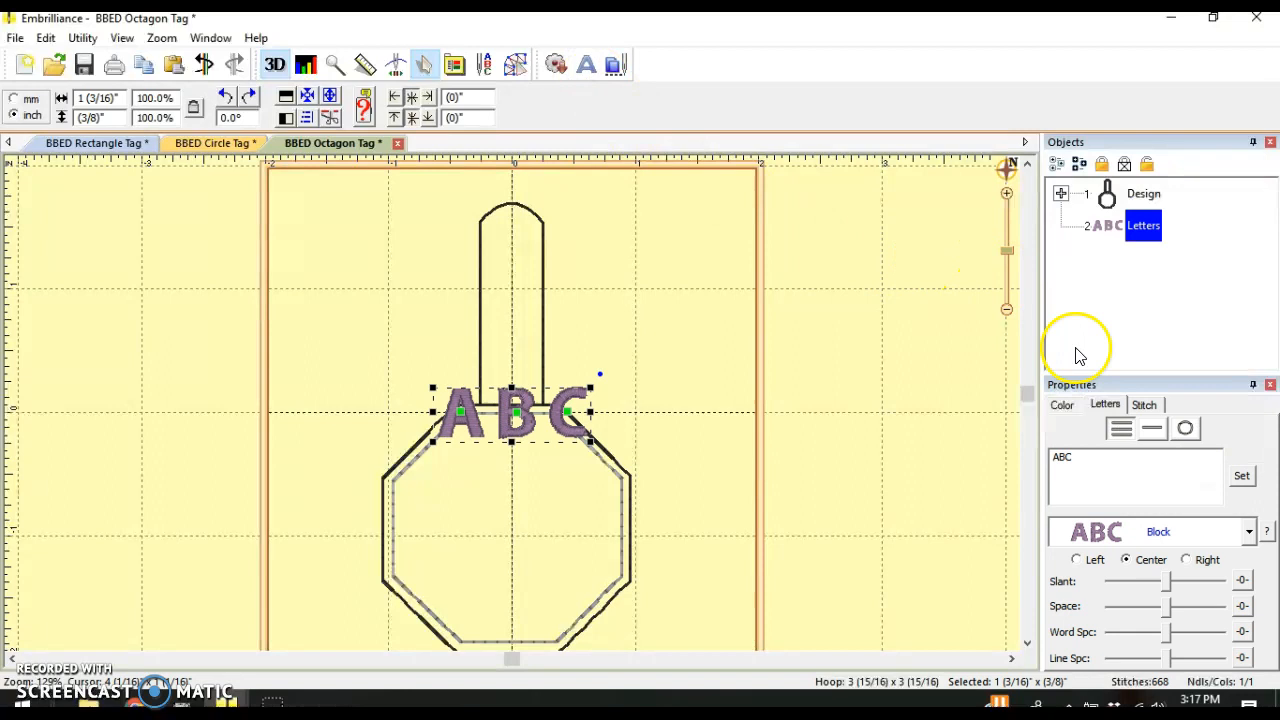
# - Set the octagon tag's lettering to STOP and fit it inside the octagon, enlarged to about 126.4%
pyautogui.click(1138, 461)
pyautogui.hotkey('ctrl', 'a')
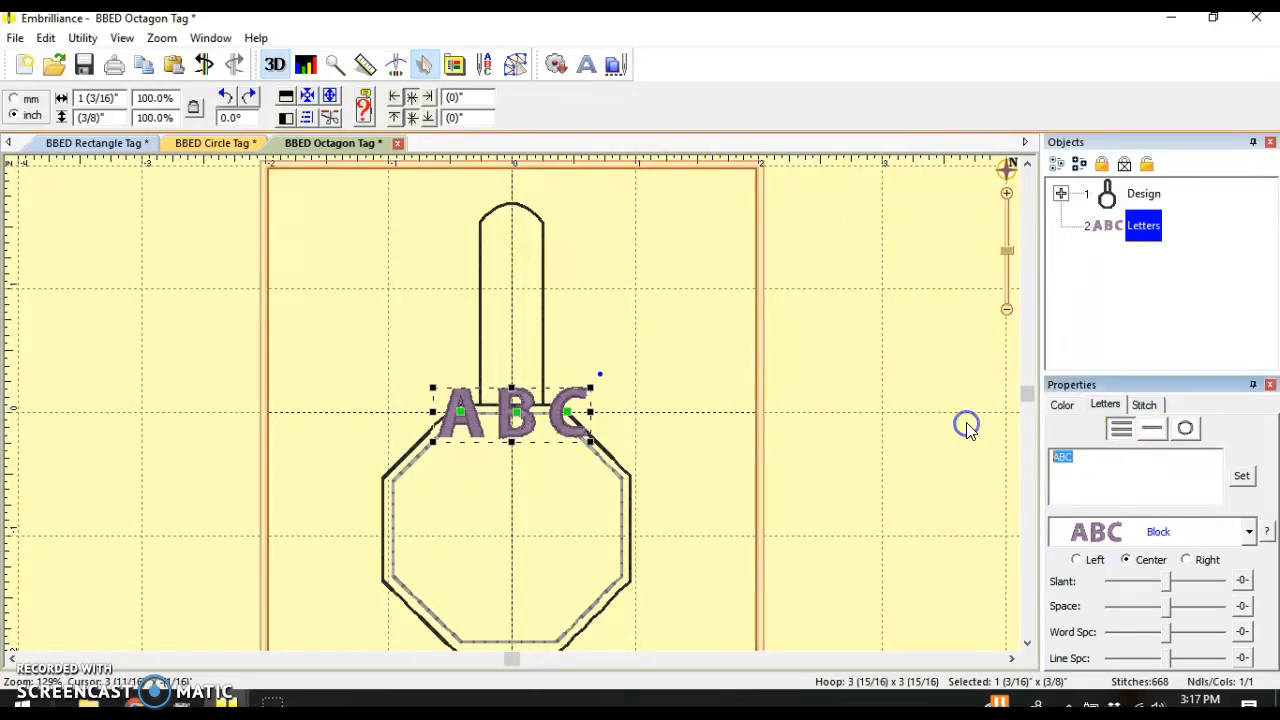
pyautogui.write('STOP')
pyautogui.click(1240, 478)
pyautogui.moveTo(531, 428); pyautogui.dragTo(517, 550)
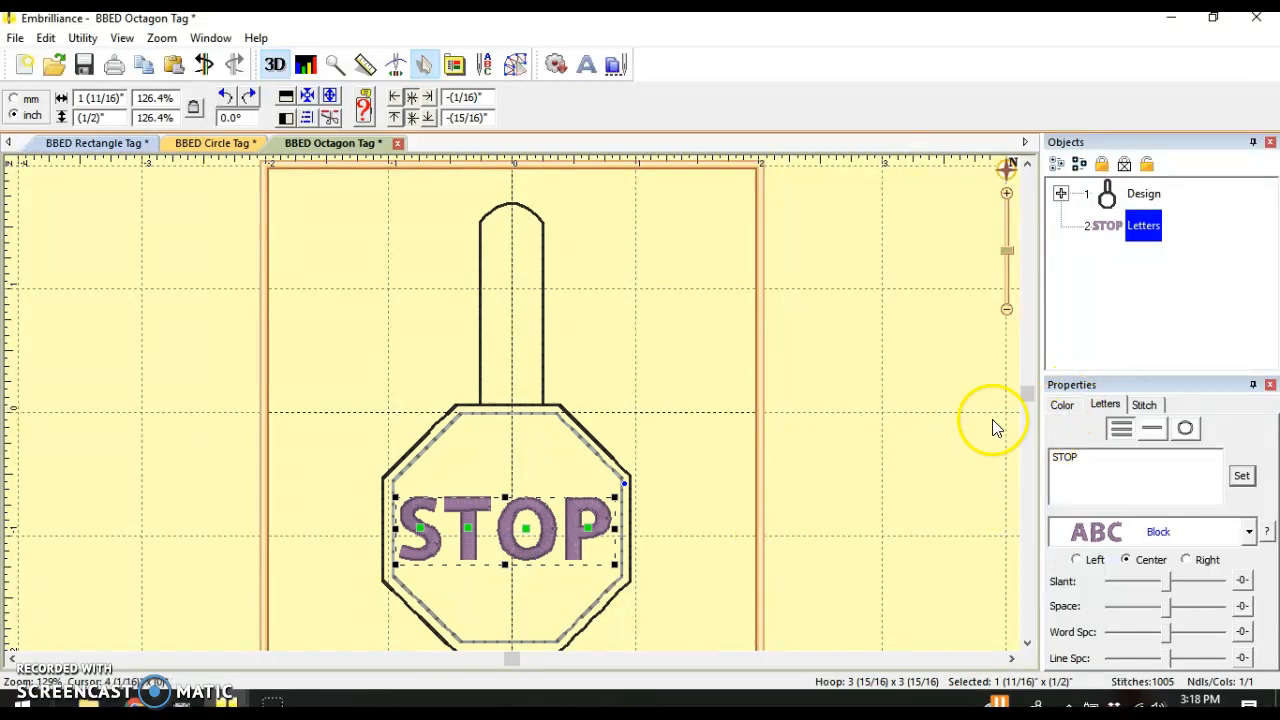
pyautogui.click(814, 500)
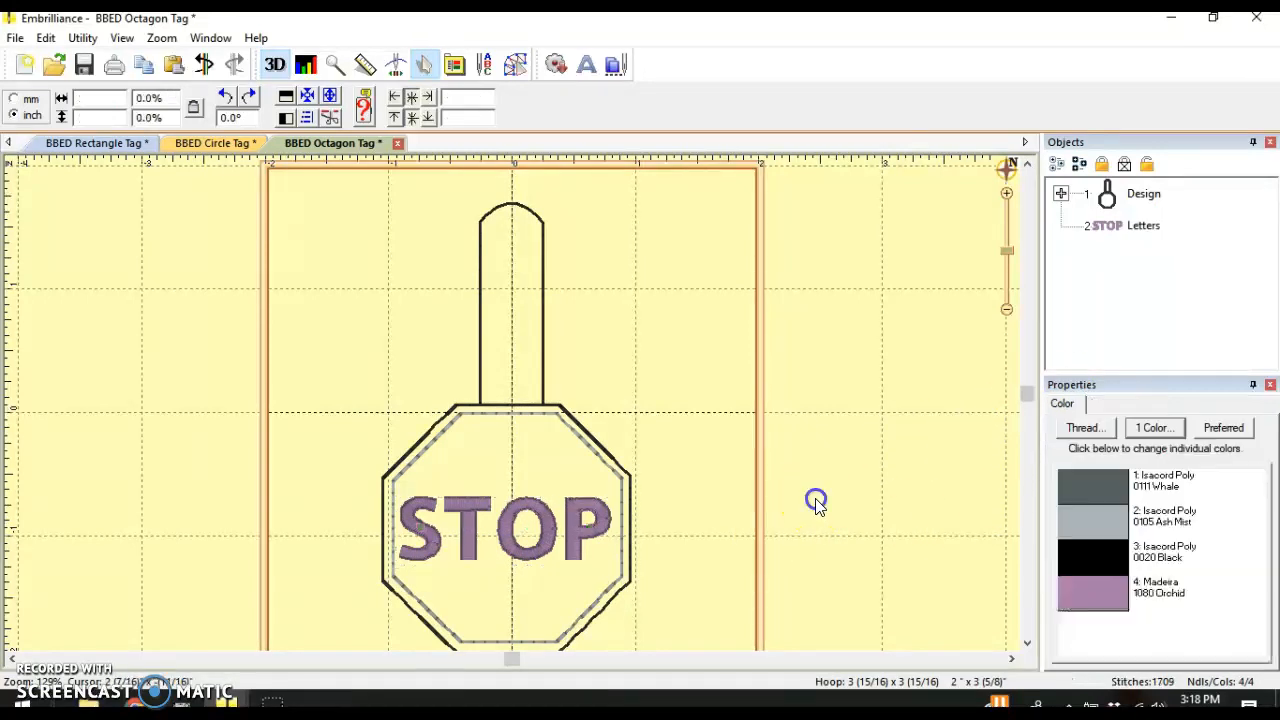
pyautogui.click(1062, 404)
pyautogui.click(1093, 598)
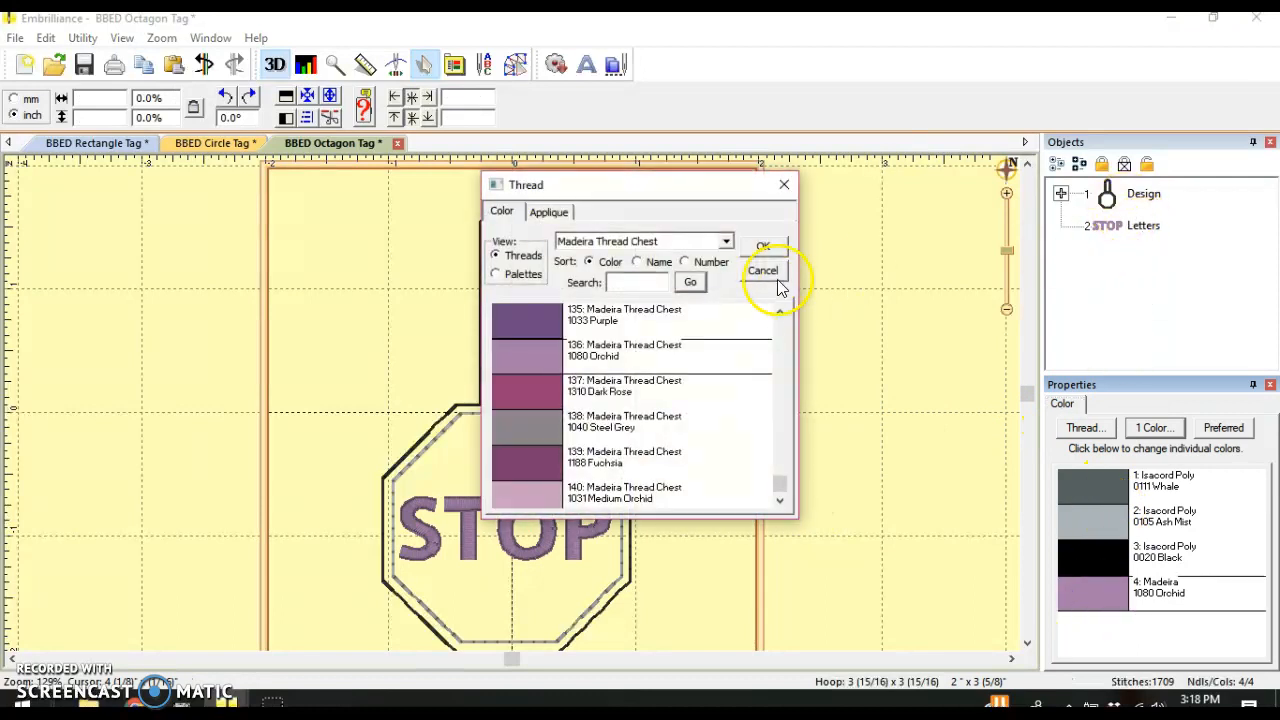
pyautogui.click(765, 276)
# - Recolor the STOP lettering to Madeira Thread Chest 1001 White, sorting the threads by number, and deselect it
pyautogui.click(1140, 228)
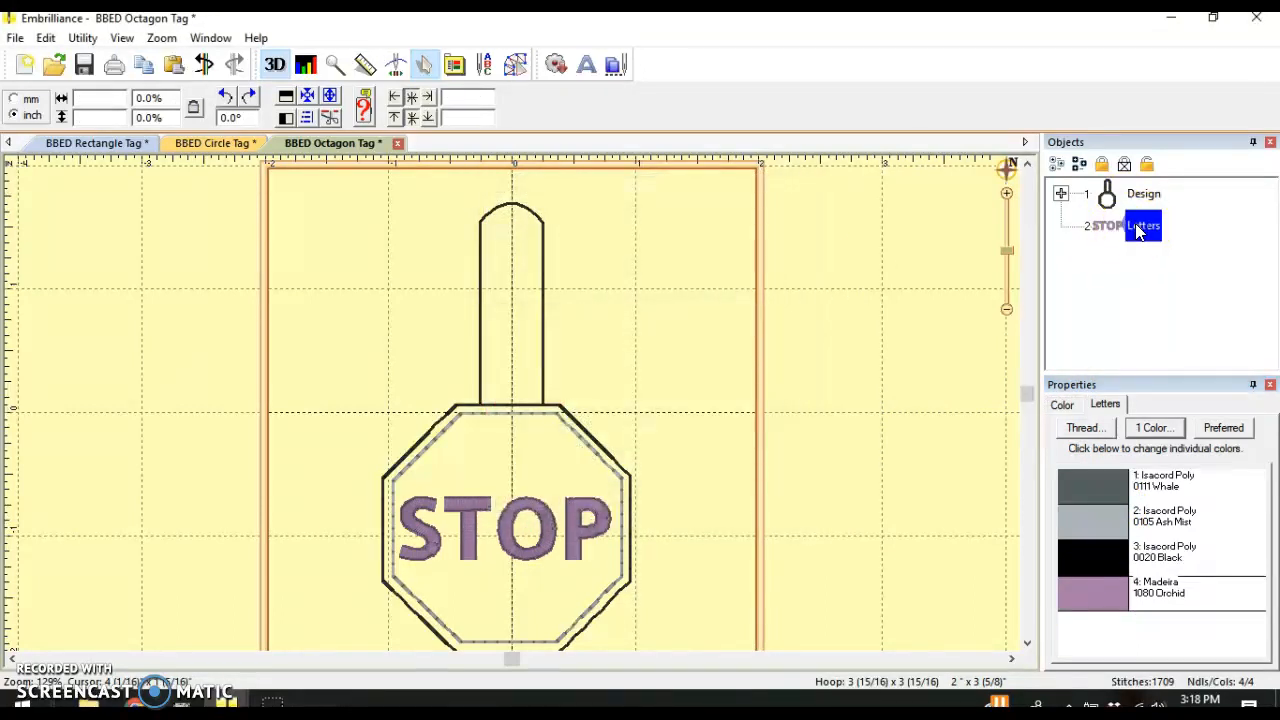
pyautogui.click(1060, 407)
pyautogui.click(1093, 486)
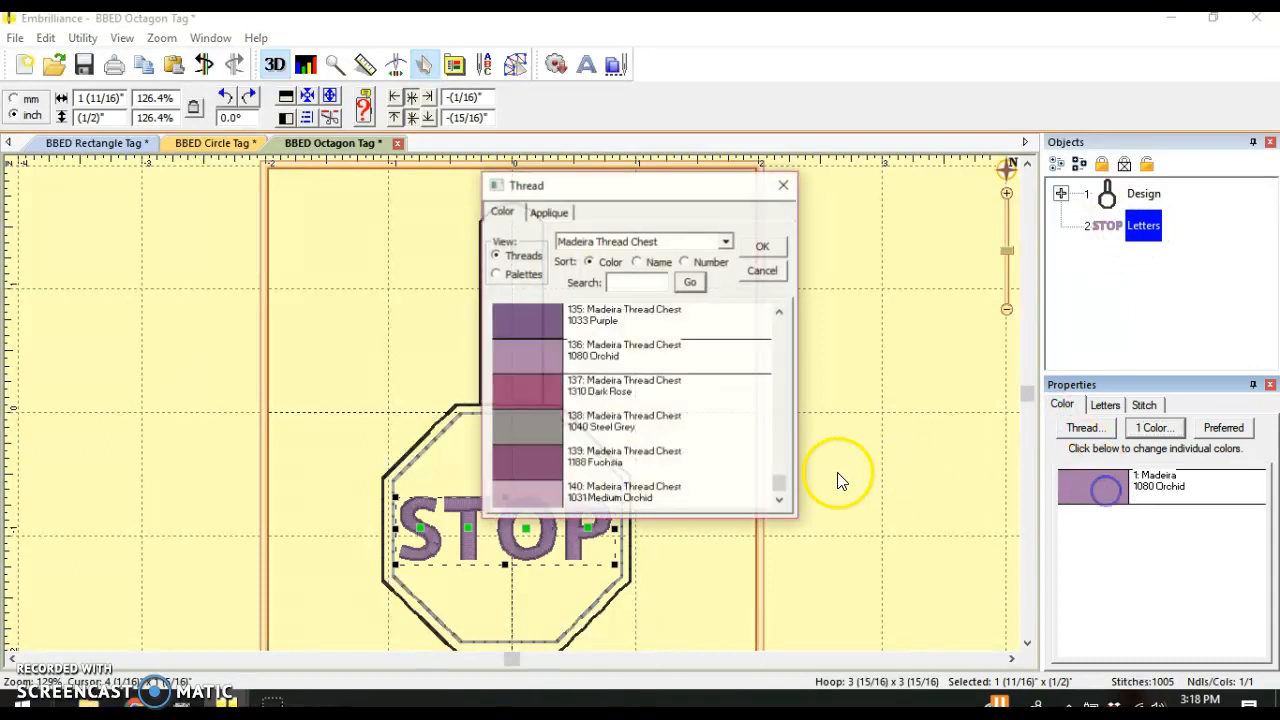
pyautogui.click(698, 261)
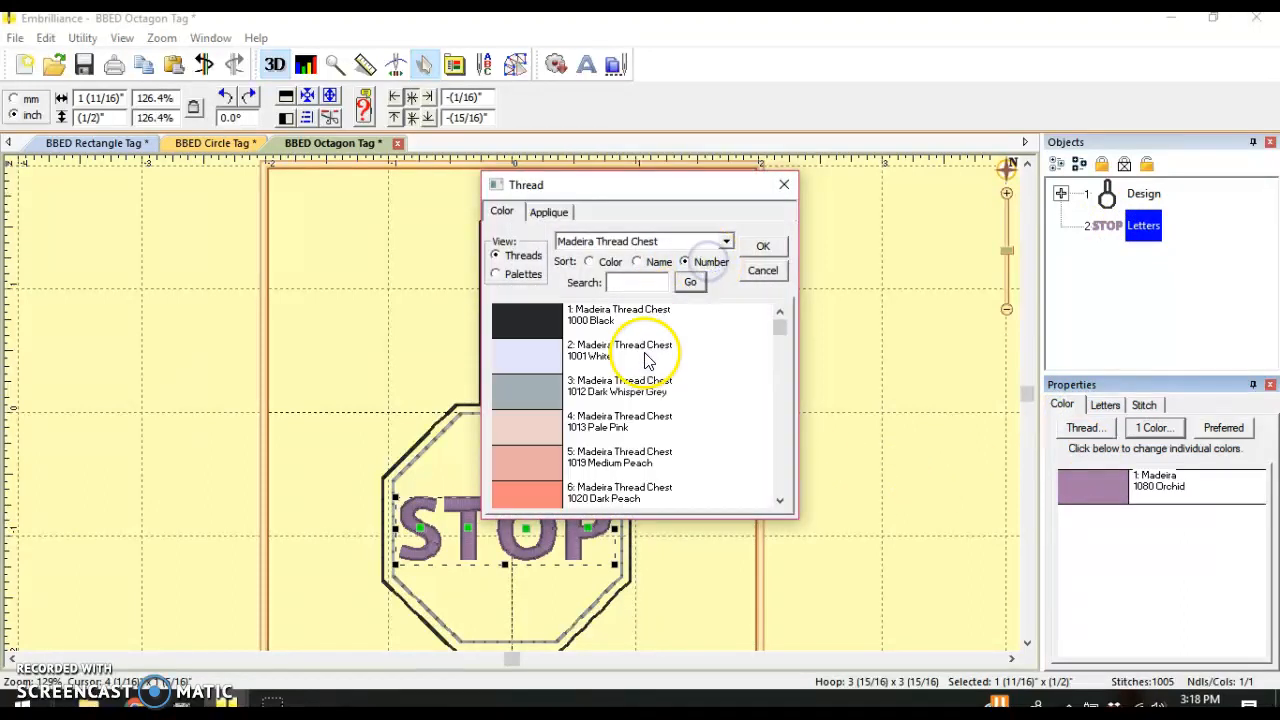
pyautogui.click(585, 355)
pyautogui.click(763, 246)
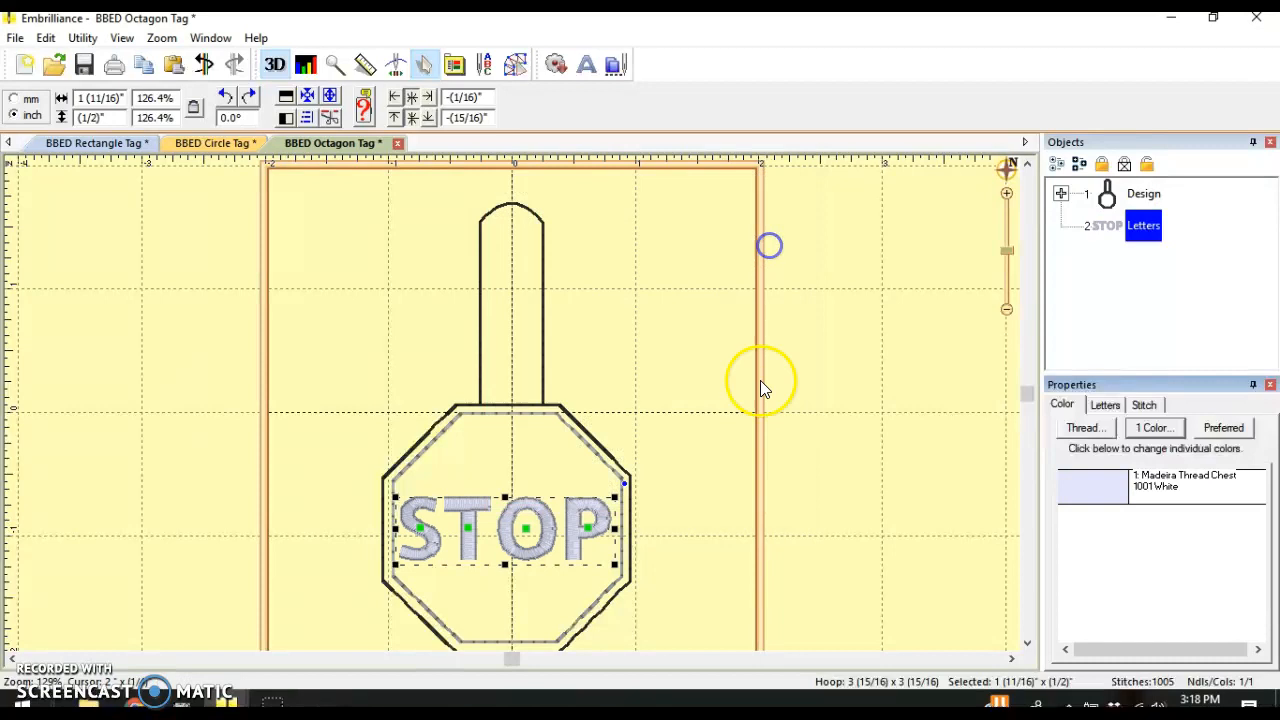
pyautogui.click(692, 392)
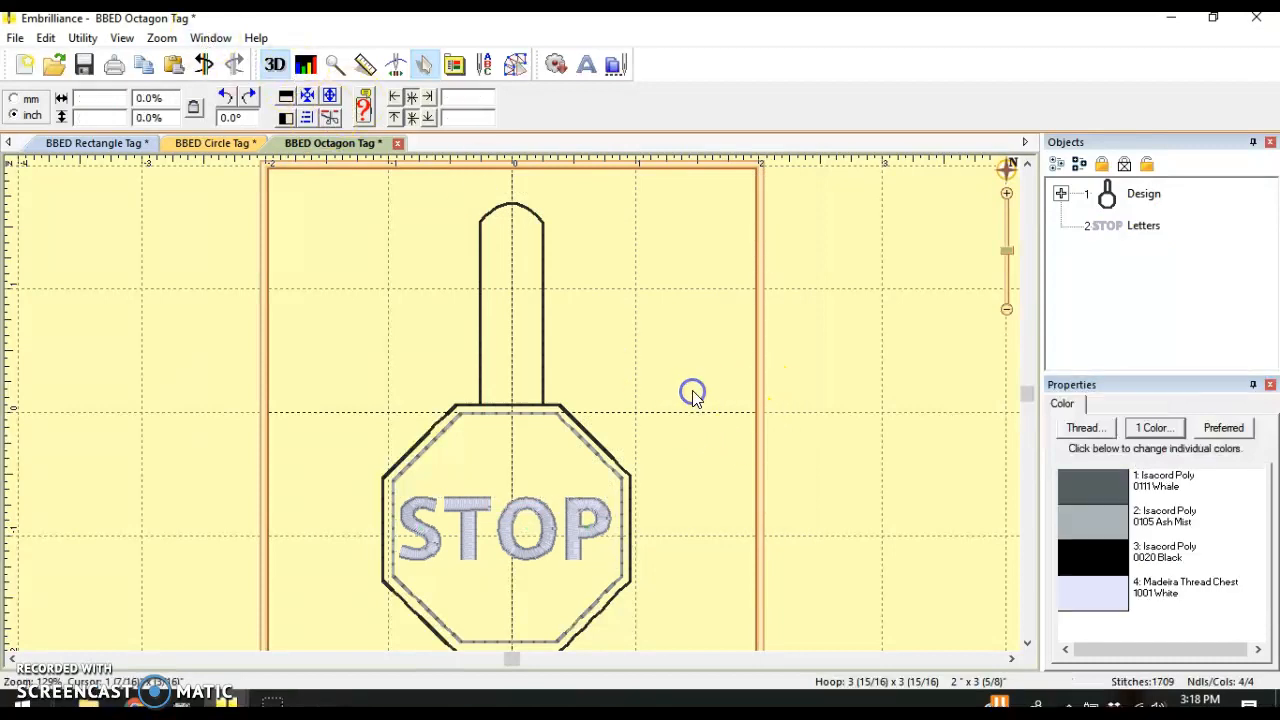